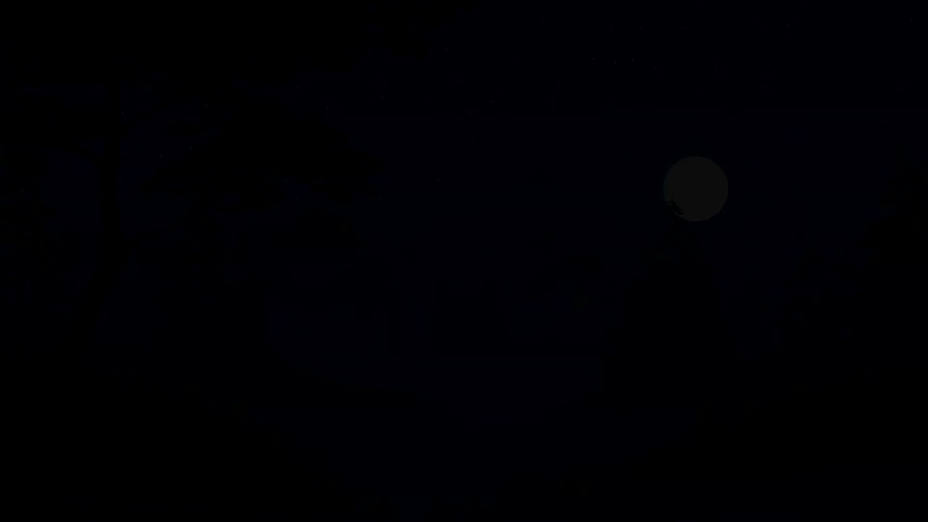
Draw a 1366 × 768 px rectangle for the sky.
key("m")
left_click(395, 211)
type("1366")
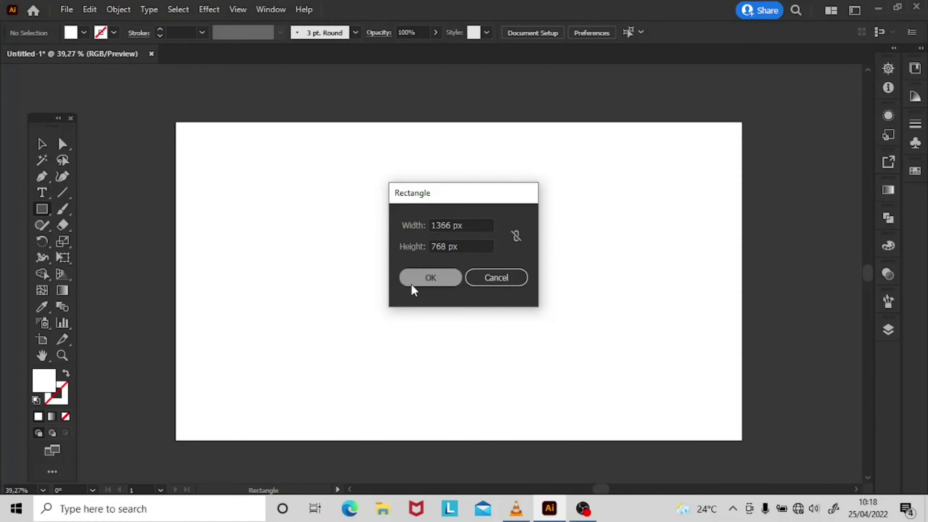
left_click(412, 282)
Fill the rectangle with a gradient running vertically from dark navy at top to blue below.
left_click(889, 190)
left_click(731, 207)
double_click(847, 311)
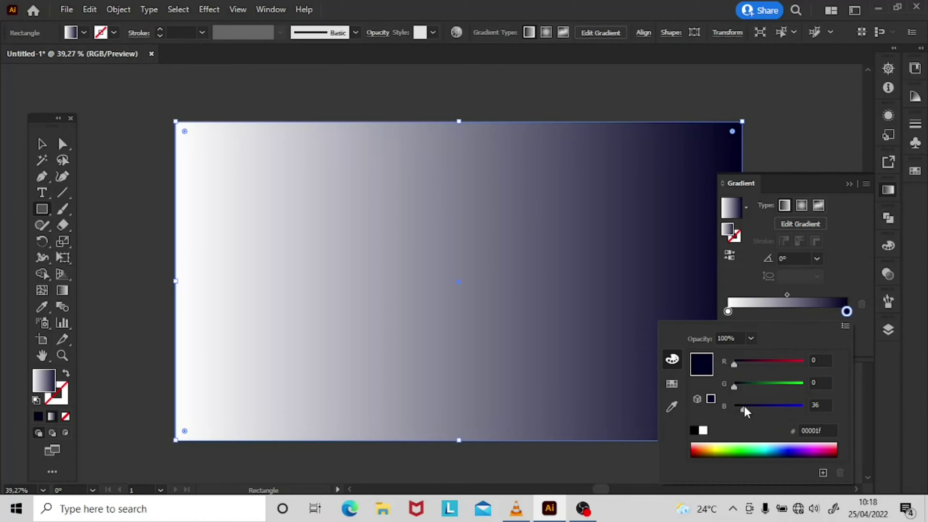
double_click(728, 311)
left_click(846, 326)
left_click(761, 345)
left_click(781, 448)
left_click(63, 290)
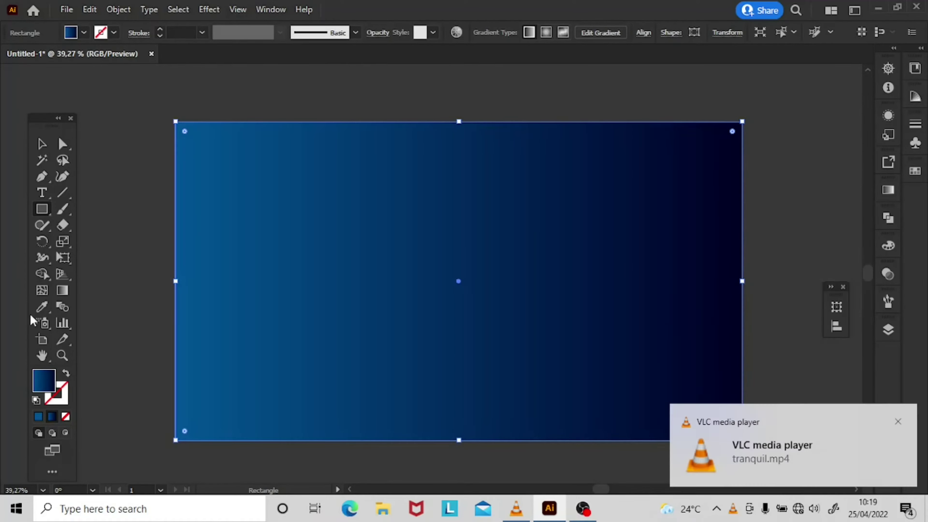
left_click_drag(472, 316, 474, 130)
key("v")
Lighten the sky gradient's blues with Recolor Artwork.
left_click(456, 32)
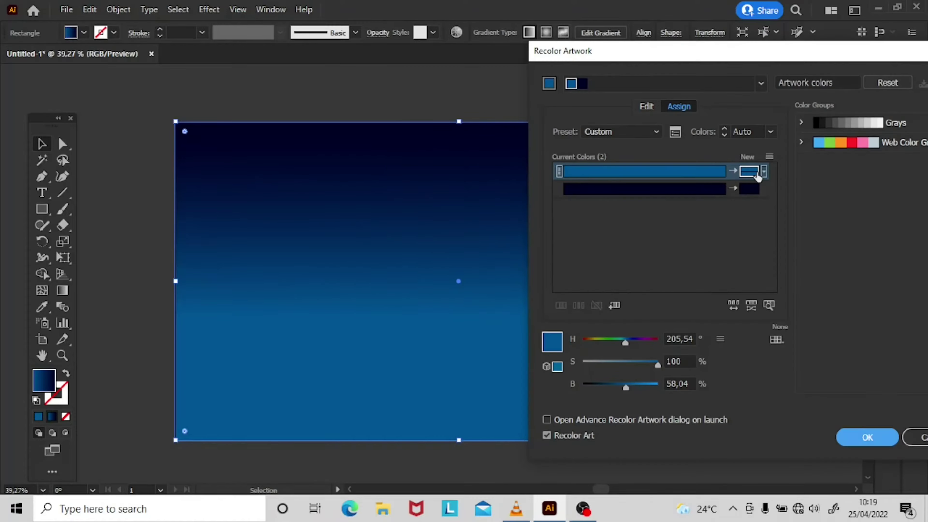
left_click_drag(658, 363, 647, 363)
key("Return")
Lock the sky rectangle in the Layers panel.
left_click(793, 370)
left_click(889, 329)
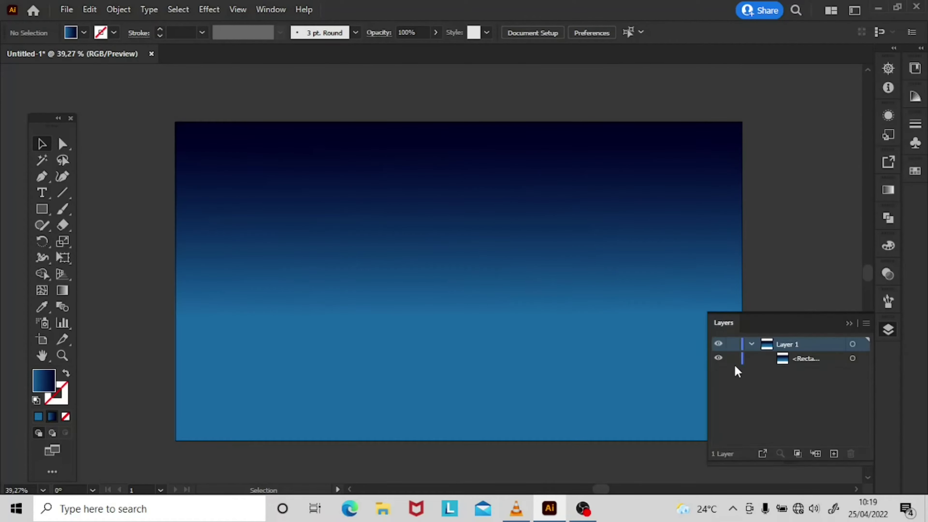
left_click(42, 209)
Draw a small pale-blue circle to serve as a star.
left_click_drag(252, 214, 255, 218)
double_click(44, 381)
type("cde8f9")
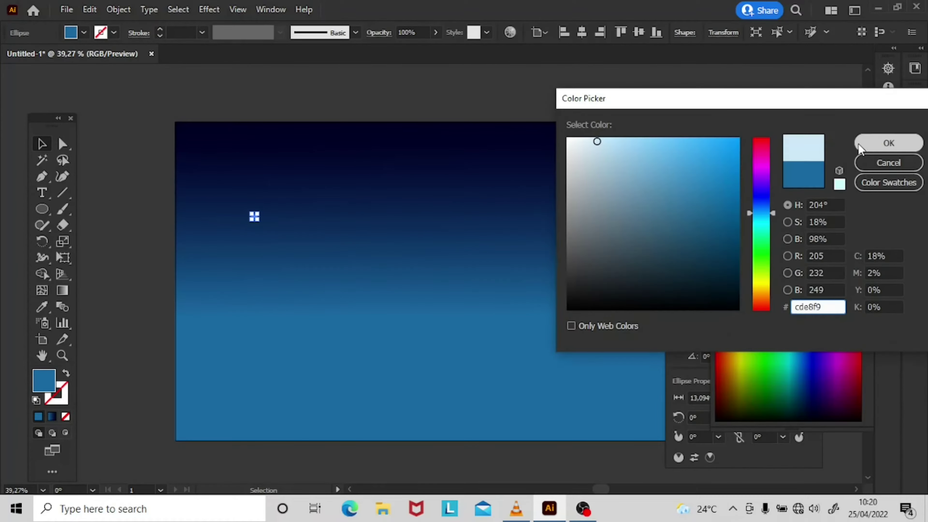
left_click(887, 141)
key("v")
left_click(158, 344)
Turn the circle into a new Scatter Brush with random size and random spacing.
scroll(328, 294, "up", 5)
left_click(328, 294)
key("ctrl+0")
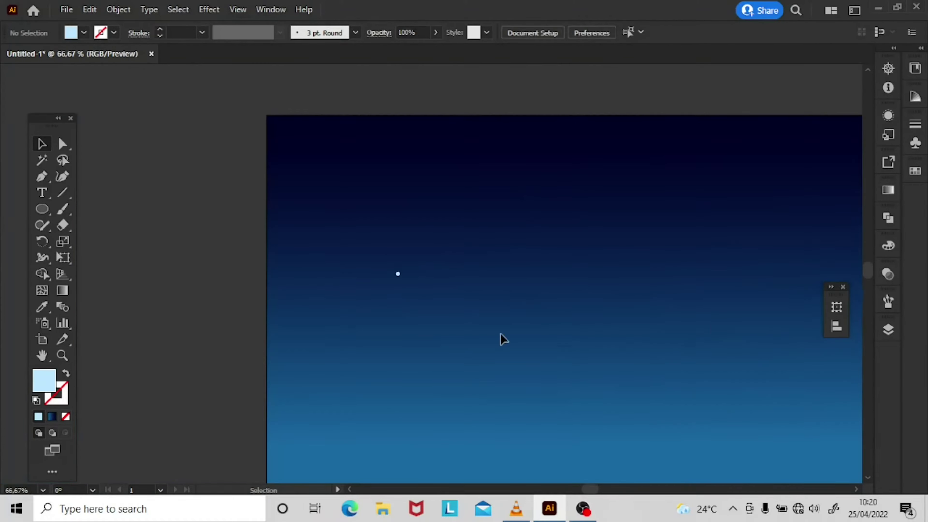
left_click(888, 302)
left_click(834, 458)
left_click(346, 305)
left_click(429, 350)
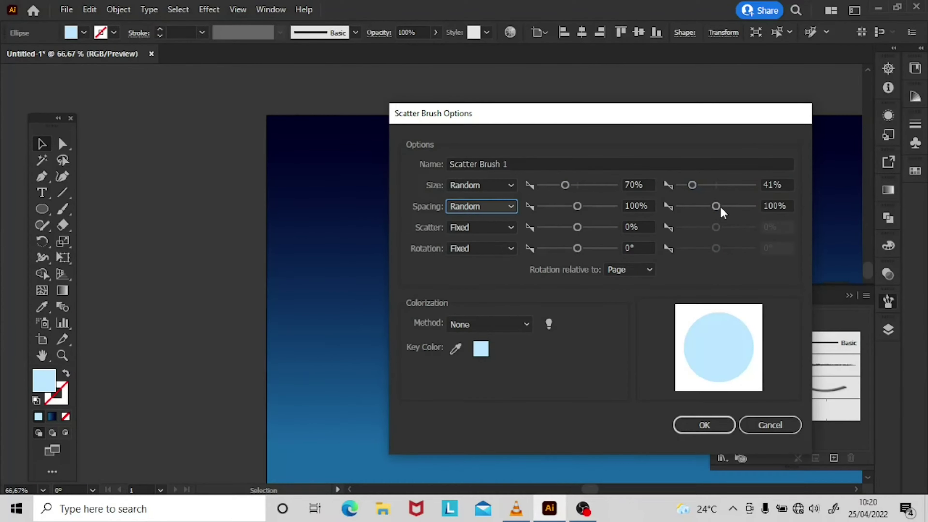
left_click(482, 227)
left_click(464, 258)
left_click_drag(717, 227, 730, 227)
left_click(489, 324)
left_click(704, 425)
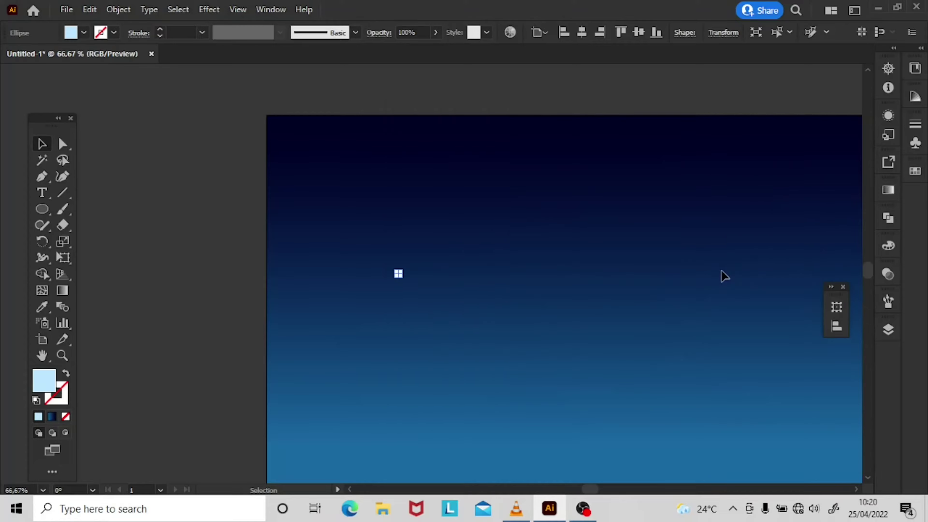
Paint stars across the upper half of the sky with the star brush.
key("ctrl+minus")
left_click_drag(530, 296, 518, 293)
key("shift+x")
key("b")
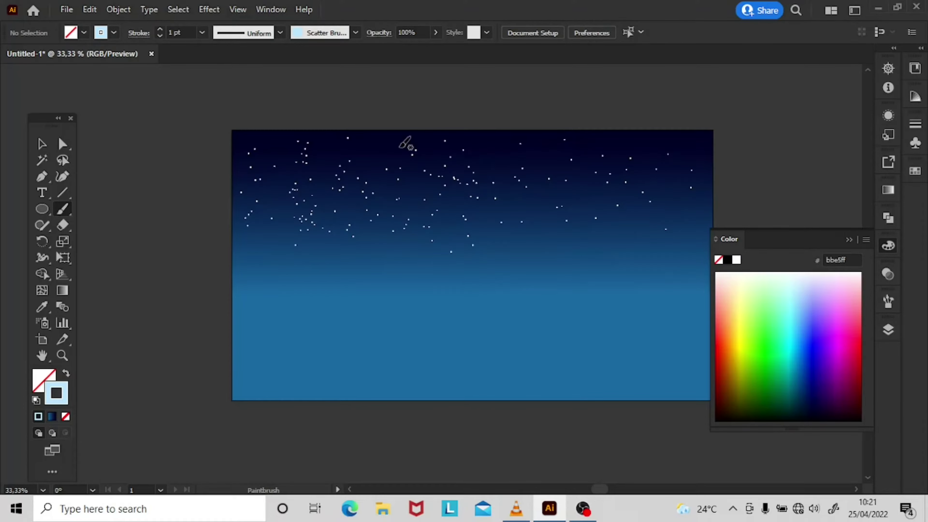
Shrink the star brush size to 45%.
left_click(889, 302)
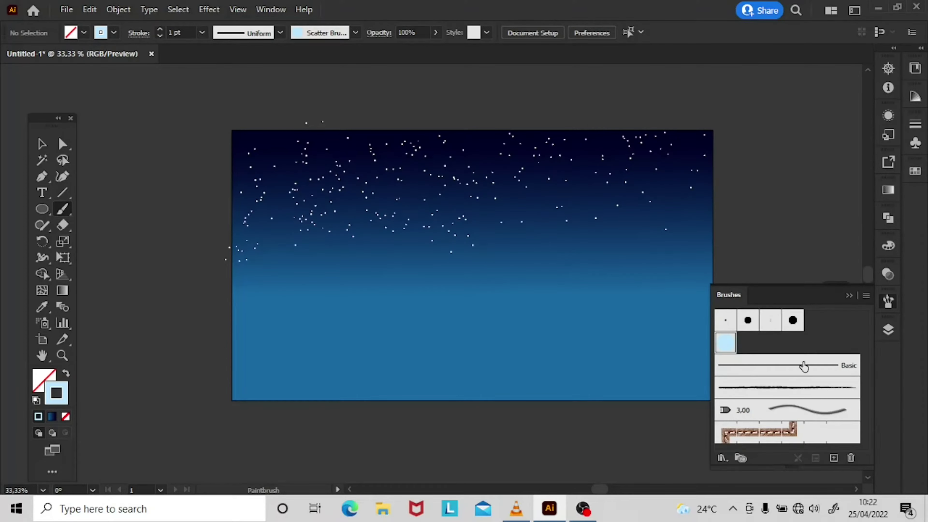
double_click(804, 364)
left_click_drag(568, 185, 556, 185)
left_click_drag(537, 119, 687, 89)
key("Return")
Expand the painted star strokes into shapes with Object > Expand Appearance.
key("v")
left_click(461, 219)
left_click(118, 10)
left_click(161, 180)
left_click(471, 239)
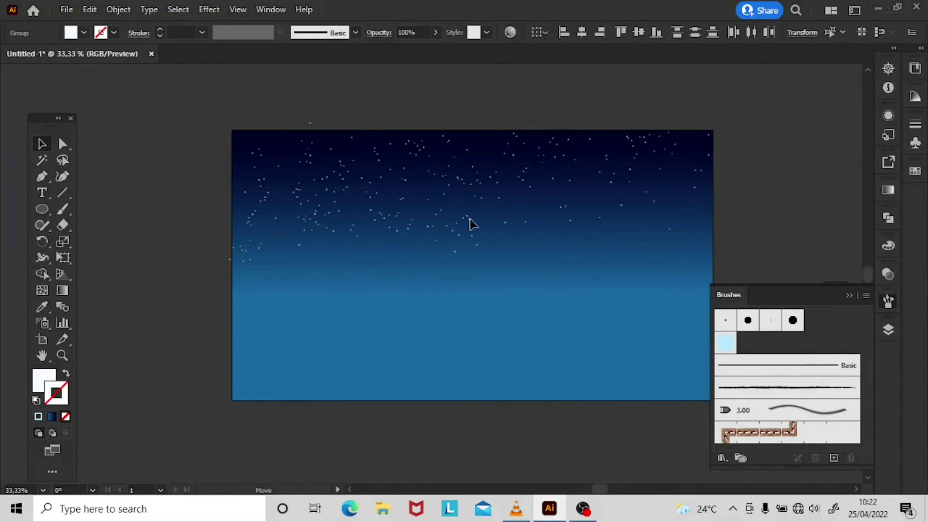
left_click(849, 295)
Draw a circle for the moon in the upper right of the sky.
key("l")
key("x")
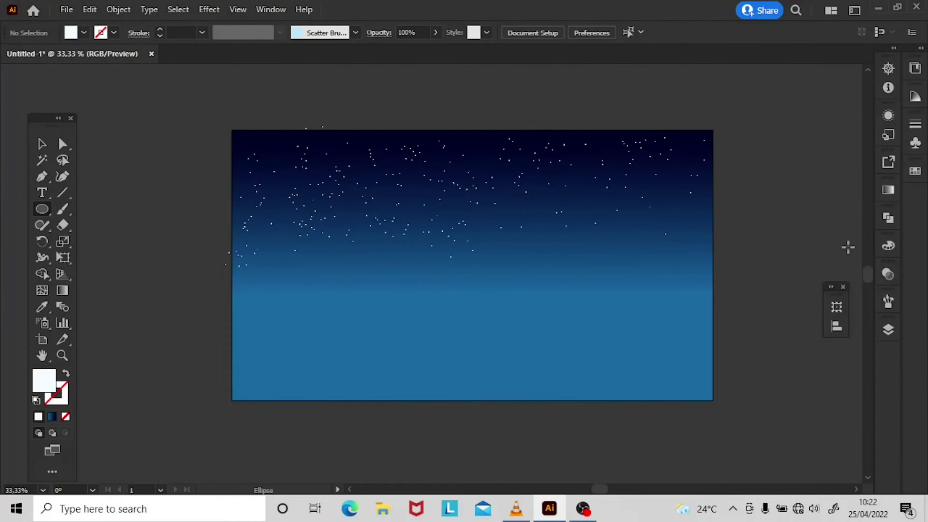
left_click_drag(569, 190, 605, 227)
left_click(837, 308)
left_click_drag(530, 182, 602, 253)
Give the moon a light-cyan radial gradient in Screen blending mode.
key("period")
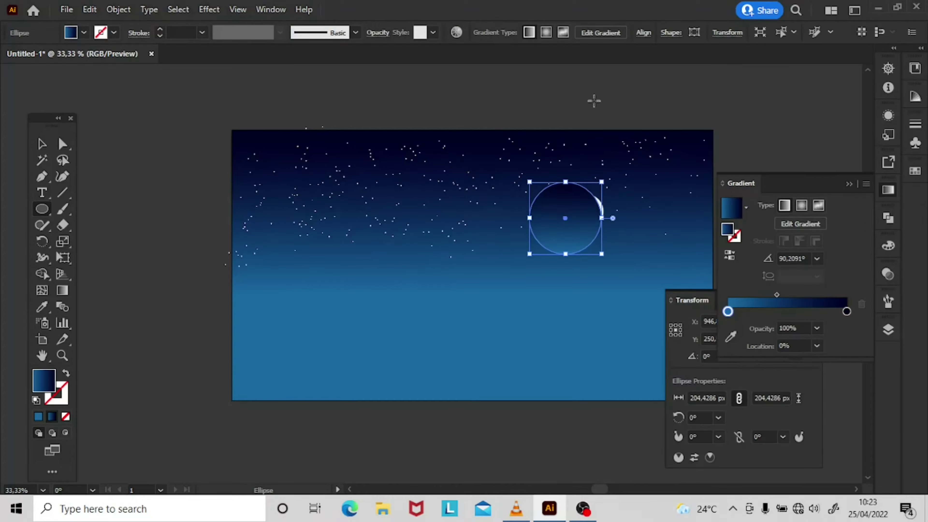
double_click(847, 312)
left_click_drag(762, 386, 800, 387)
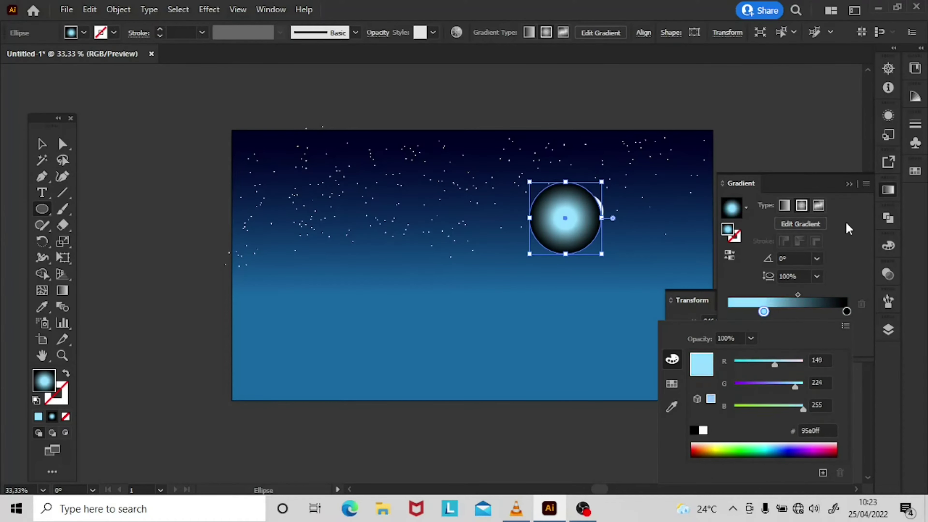
left_click(889, 274)
left_click(752, 288)
Position the moon lower and further right in the sky.
key("v")
mouse_move(585, 238)
left_mouse_down()
mouse_move(606, 229)
mouse_move(587, 227)
mouse_move(590, 235)
left_mouse_up()
left_click(889, 190)
left_click(747, 232)
left_click(844, 287)
left_click(835, 302)
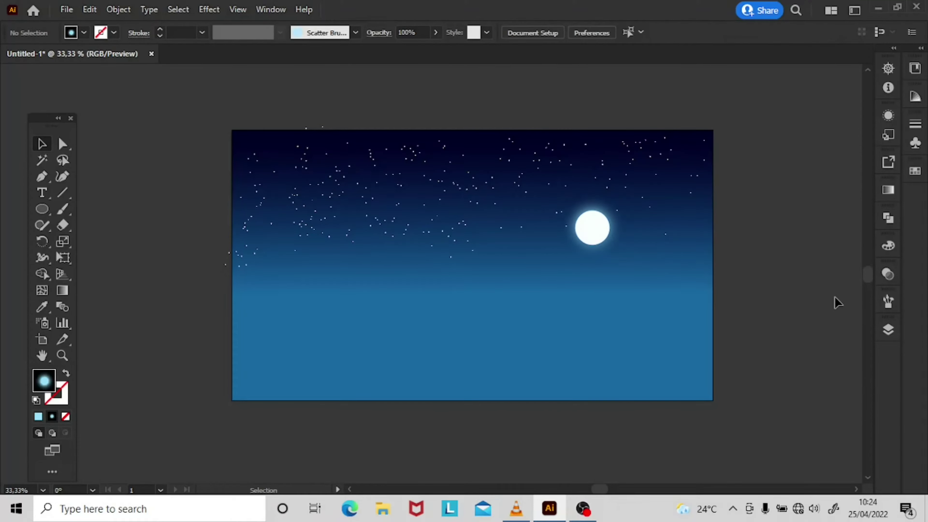
Clip the moon's glow to the artboard through the Layers panel.
left_click(889, 330)
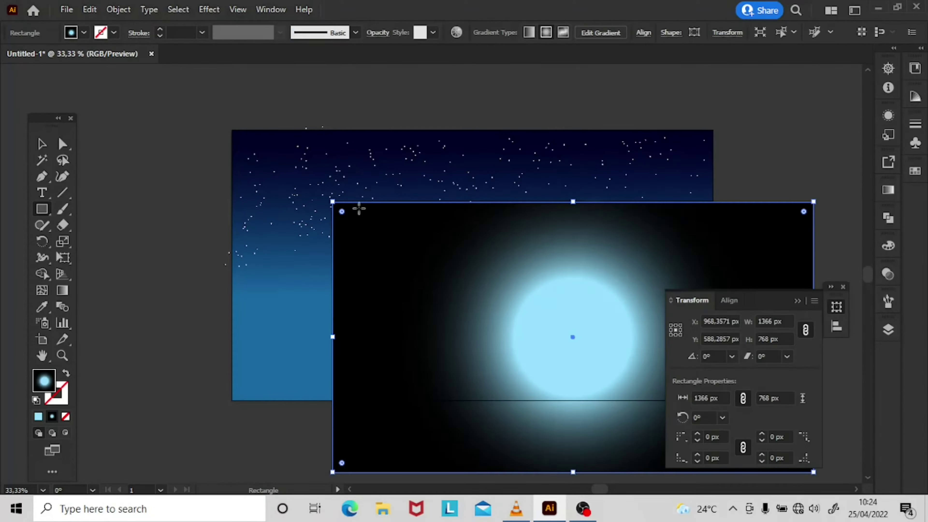
key("v")
key("ctrl+shift+a")
left_click(843, 286)
left_click(889, 330)
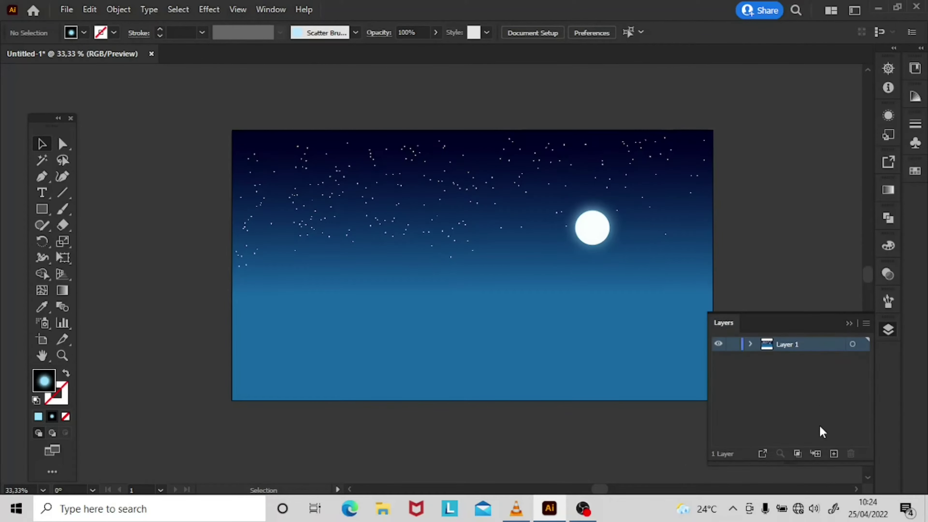
With no fill, start outlining the first mountain ridge from the left edge.
left_click(66, 416)
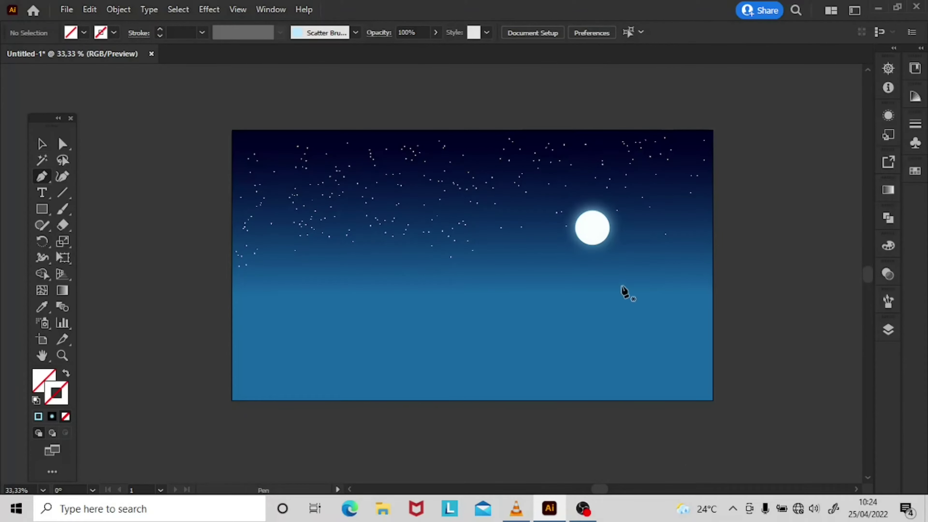
left_click(223, 242)
left_click(239, 251)
left_click(255, 255)
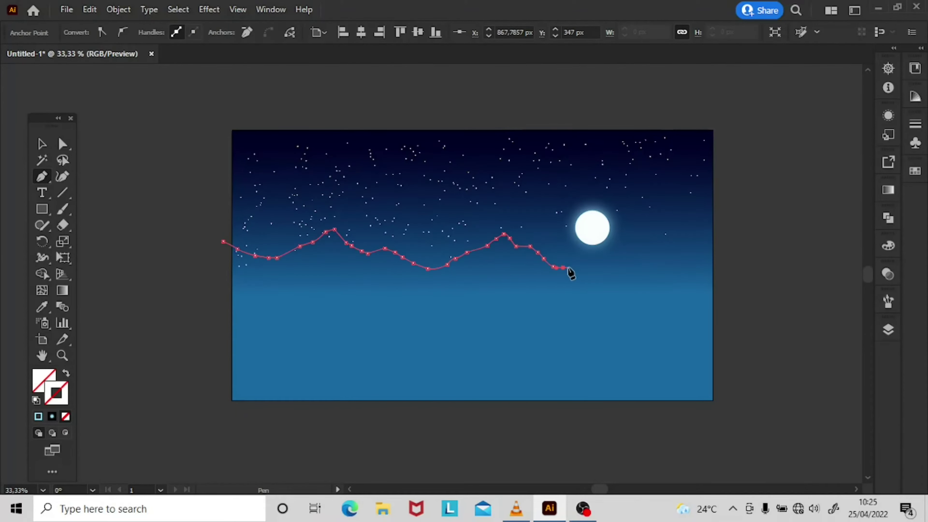
Fill the first mountain with a vertical gradient, dark at top to blue below.
left_click(42, 144)
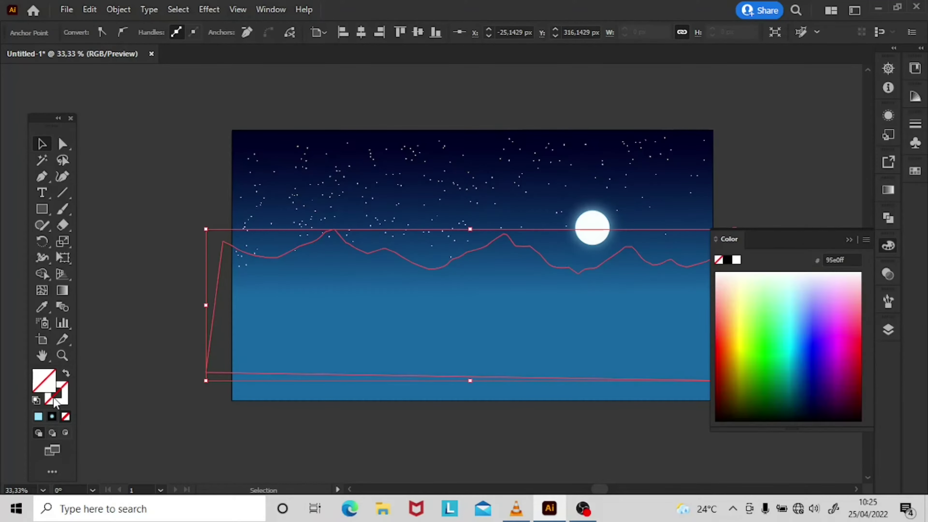
left_click(52, 416)
key("g")
left_click_drag(470, 331, 468, 154)
key("v")
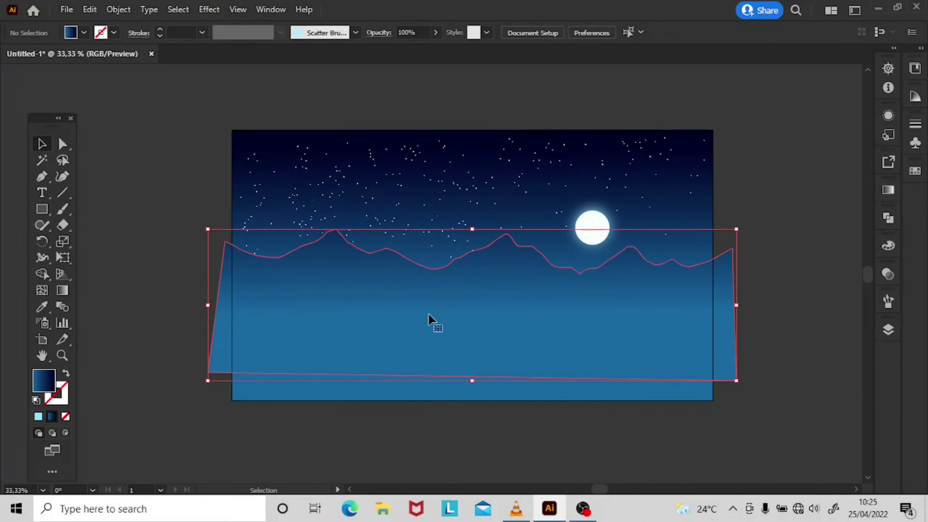
left_click(789, 310)
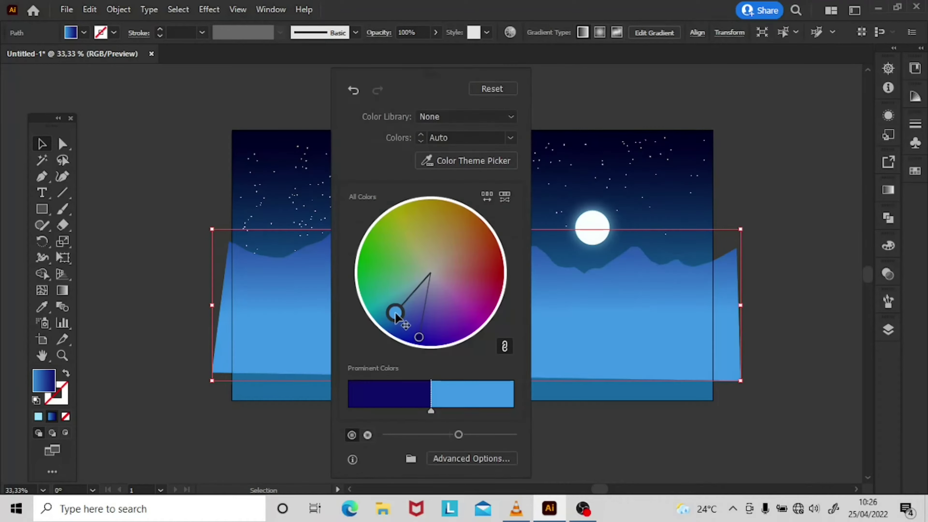
Draw a second mountain ridge shape and darken its blues.
left_click(212, 261)
left_click(462, 274)
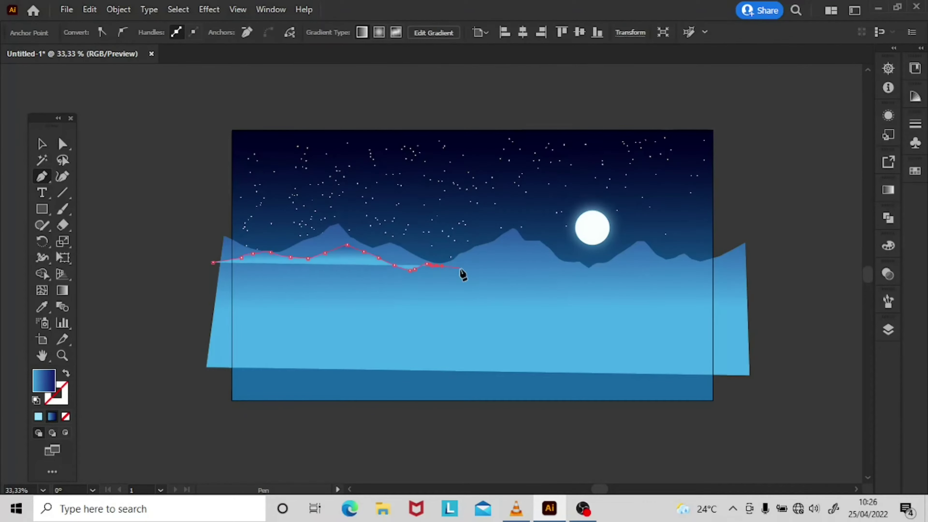
left_click(642, 275)
left_click(760, 409)
left_click(214, 266)
key("v")
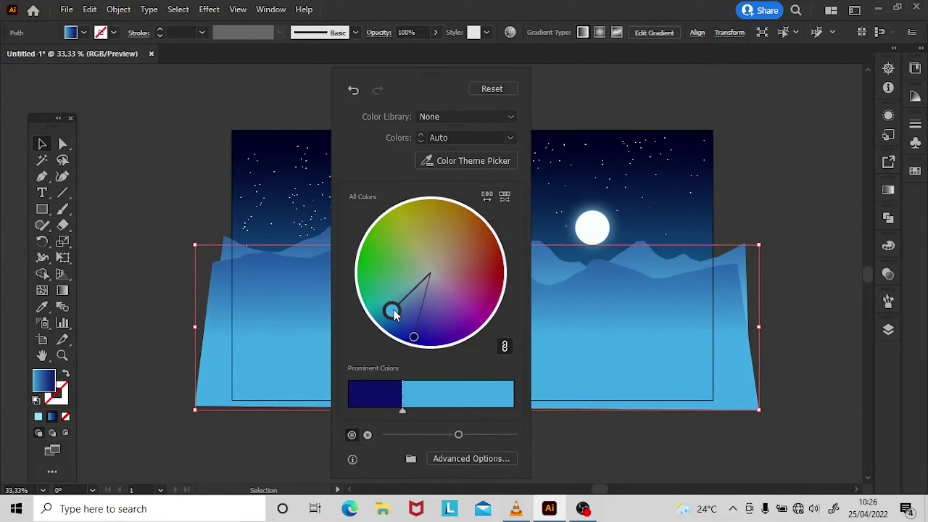
left_click_drag(450, 434, 441, 435)
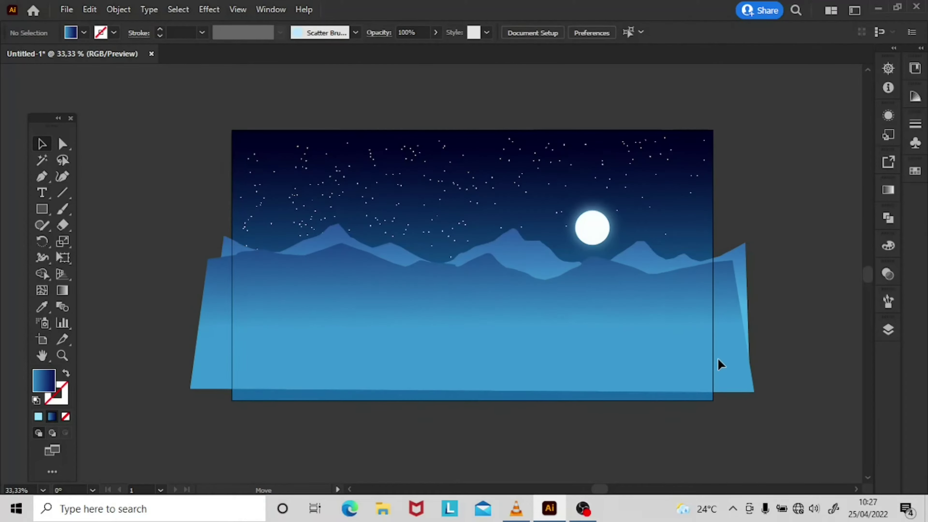
Outline a third mountain shape across the scene with the Pen tool.
key("p")
left_click(186, 247)
left_click(197, 250)
left_click(207, 253)
left_click(389, 259)
left_click(570, 280)
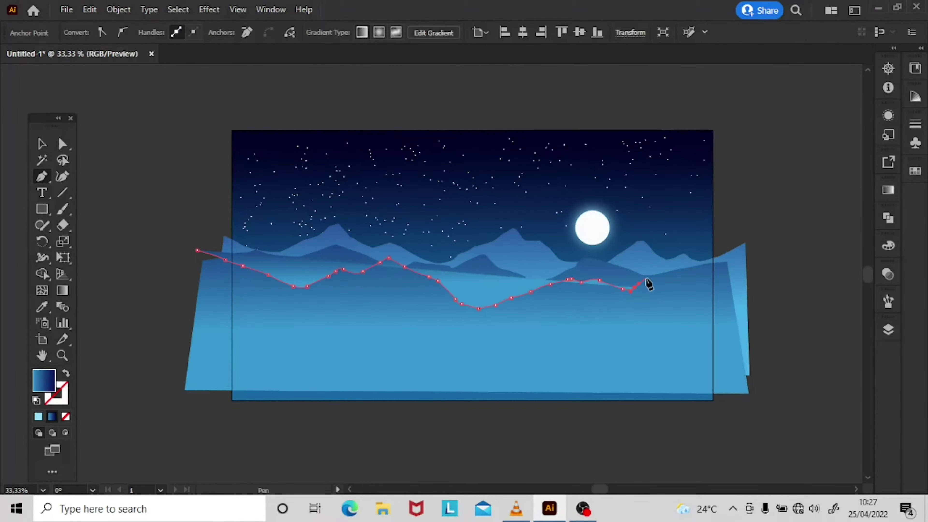
left_click(766, 420)
left_click(178, 422)
left_click(197, 251)
key("v")
Darken the third mountain's colours with Recolor Artwork.
left_click(816, 32)
left_click_drag(436, 435, 431, 435)
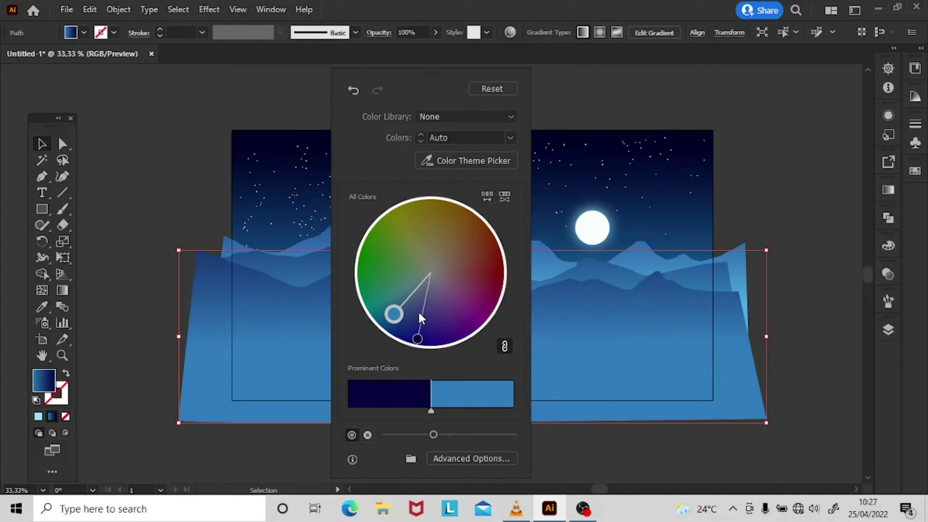
left_click(771, 408)
Draw a fourth mountain shape with a vertical gradient down its length.
key("p")
left_click(187, 299)
left_click(467, 288)
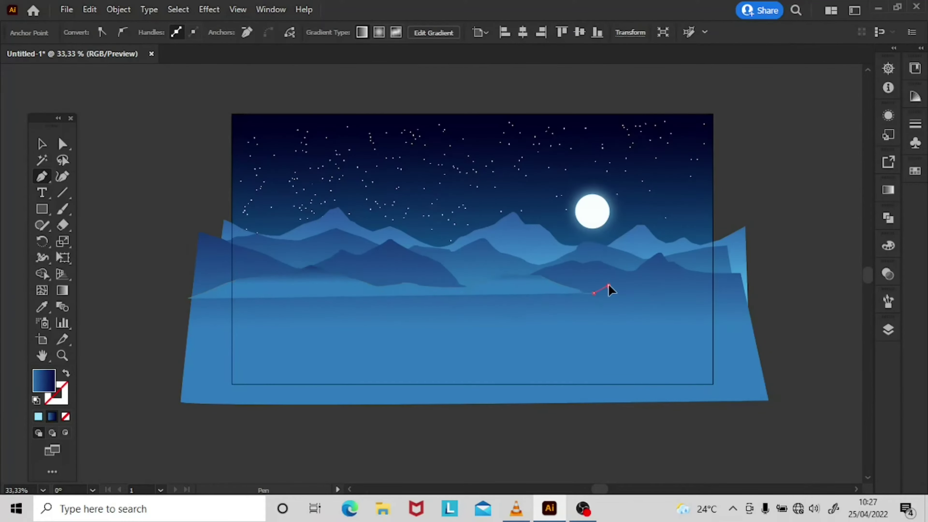
left_click(783, 254)
left_click(162, 377)
left_click_drag(475, 181, 477, 319)
Recolour the fourth mountain with Recolor Artwork, then select a mountain range.
key("v")
left_click(817, 32)
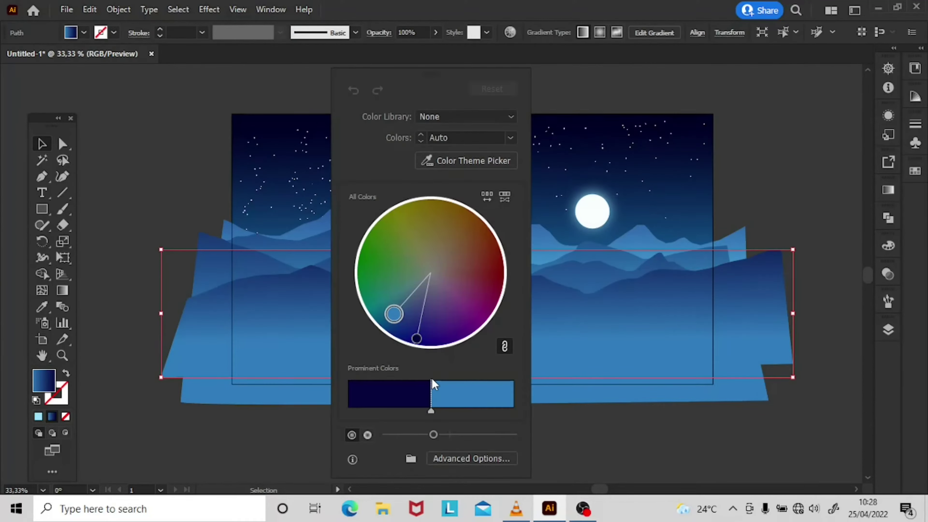
left_click(472, 458)
left_click(858, 436)
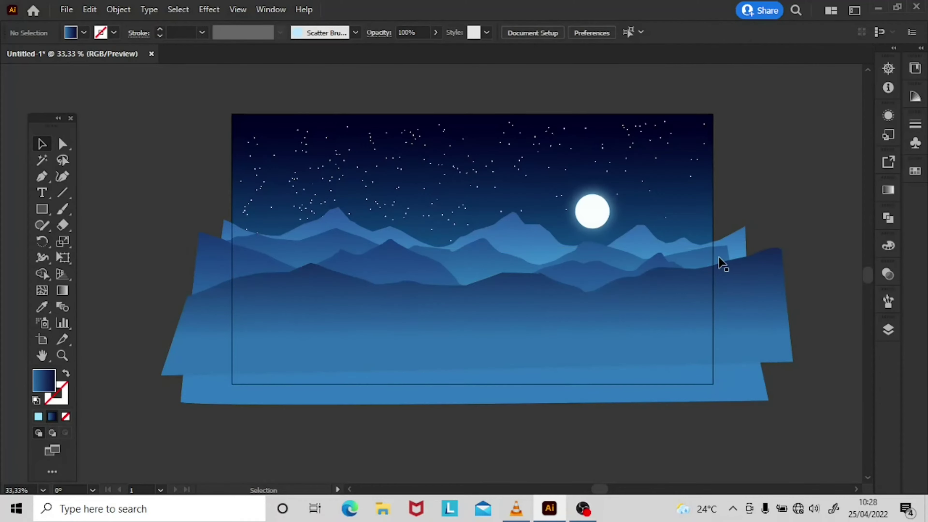
left_click(737, 262)
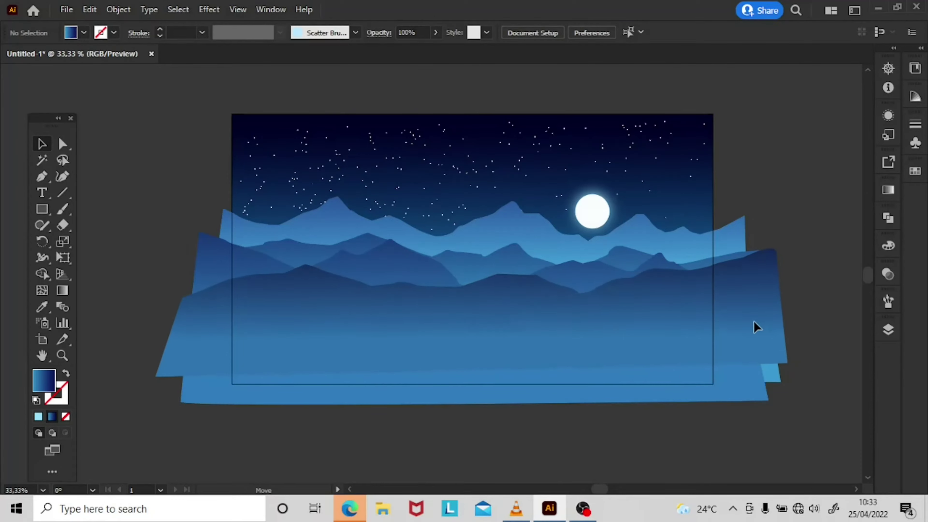
Outline a new mountain range and fill it with a vertical gradient.
left_click(363, 296)
left_click(507, 330)
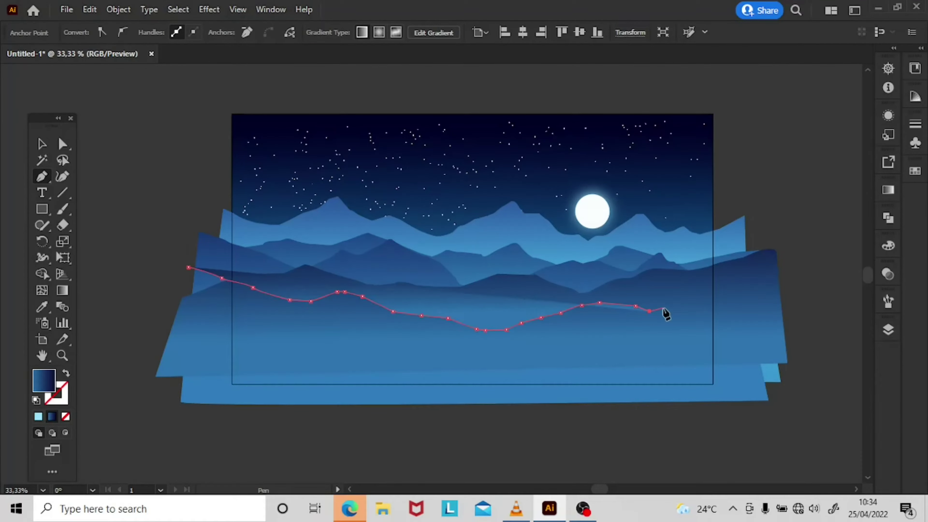
left_click(797, 279)
left_click(173, 379)
left_click(188, 267)
left_click_drag(482, 208, 482, 341)
key("v")
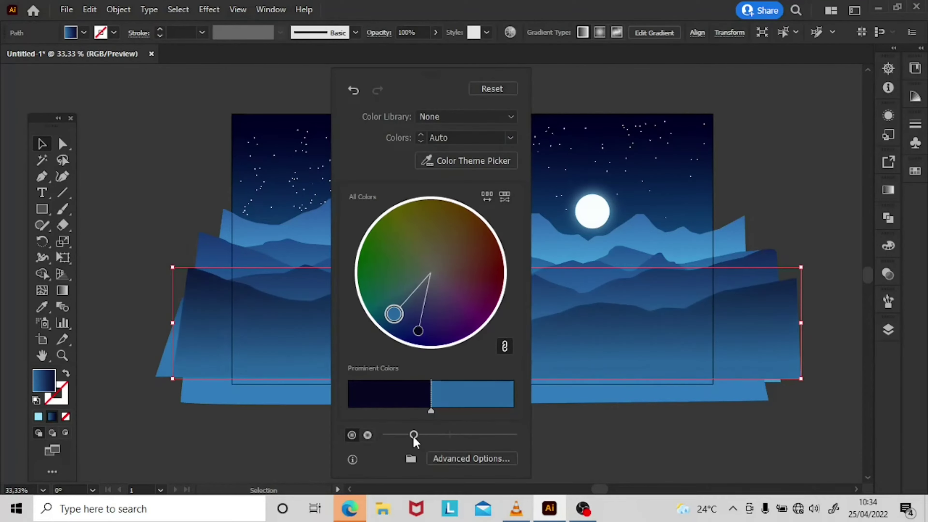
Draw the bottom-left slope and give it a dark vertical gradient.
left_click(166, 310)
left_click(353, 333)
left_click(405, 401)
left_click(167, 310)
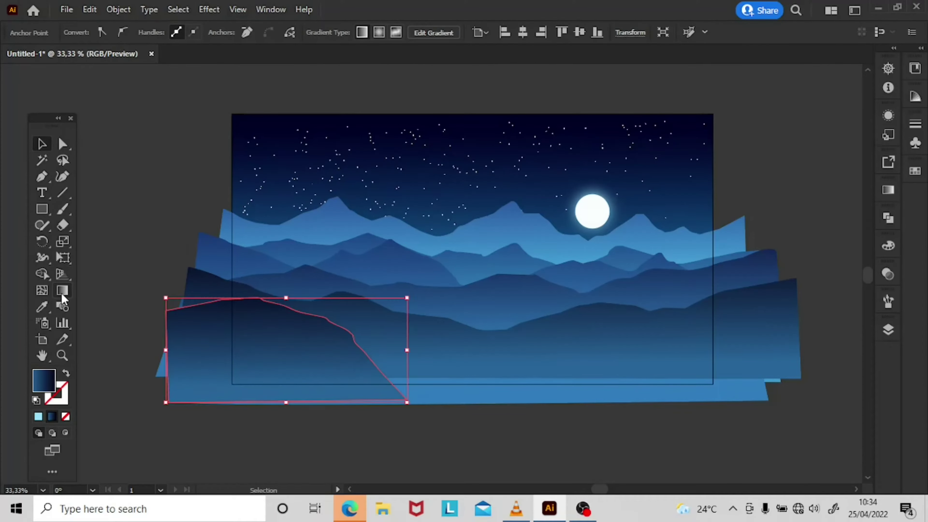
left_click_drag(286, 307, 286, 430)
Draw the bottom-right slope and give it a dark vertical gradient.
key("p")
left_click(797, 307)
left_click(635, 341)
left_click(435, 421)
left_click(818, 415)
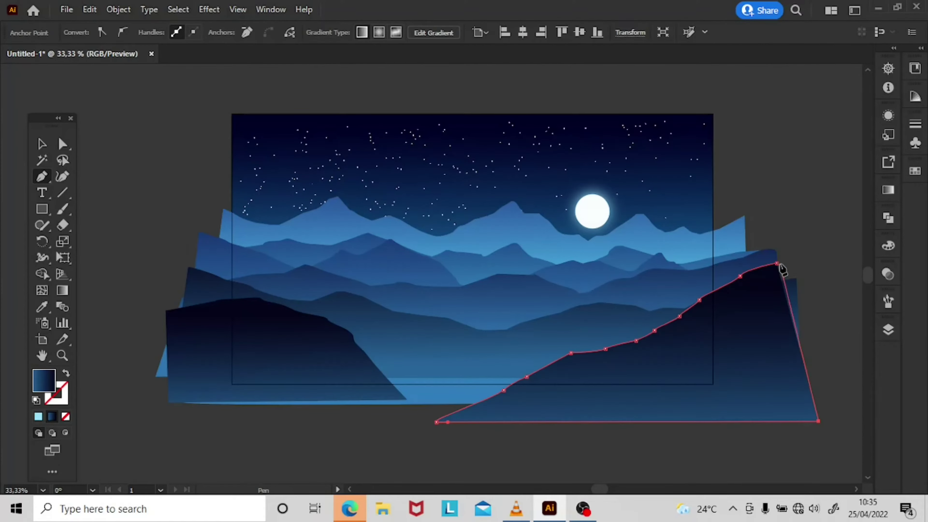
left_click_drag(626, 216, 626, 400)
key("v")
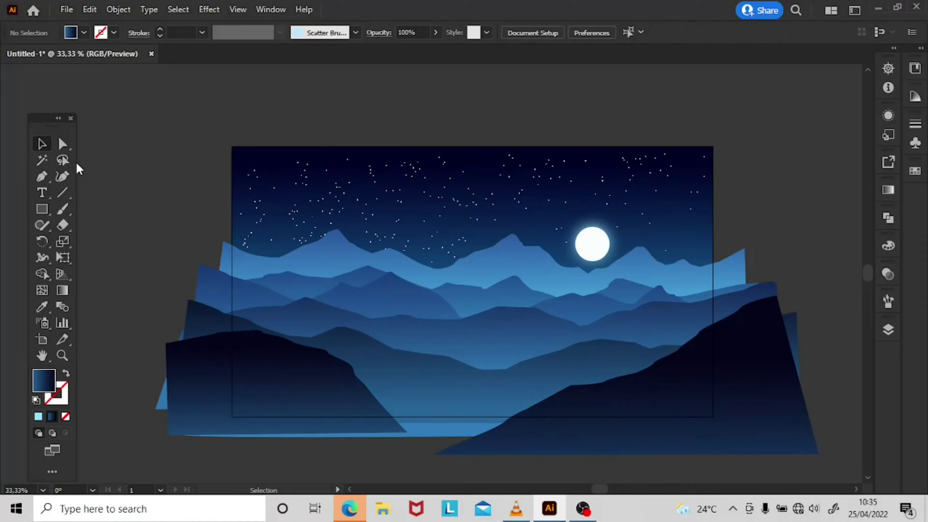
Darken the bottom-right slope's colours with Recolor Artwork.
left_click(695, 403)
left_click(545, 33)
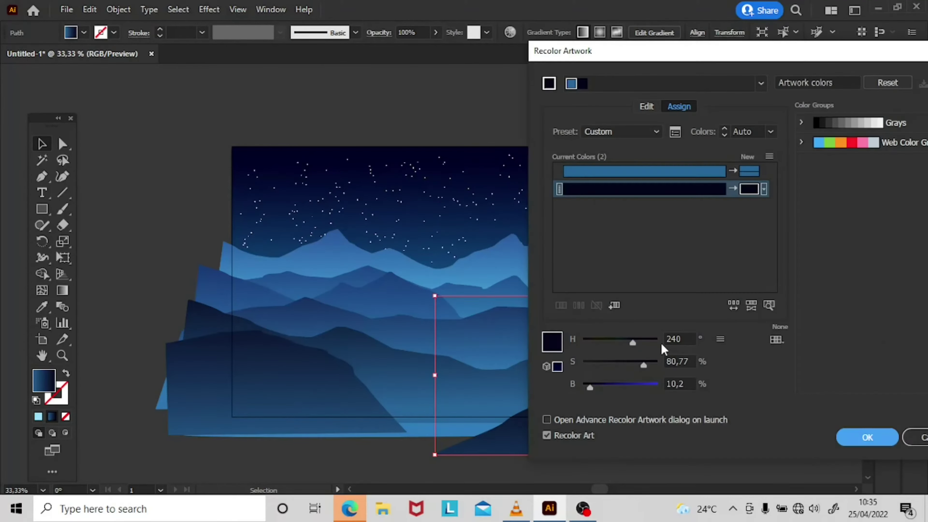
left_click(855, 435)
left_click(812, 208)
Reposition the back mountain ranges and isolate a mountain path for editing.
mouse_move(471, 390)
left_mouse_down()
mouse_move(525, 299)
mouse_move(507, 296)
left_mouse_up()
left_click(779, 176)
left_click(764, 295)
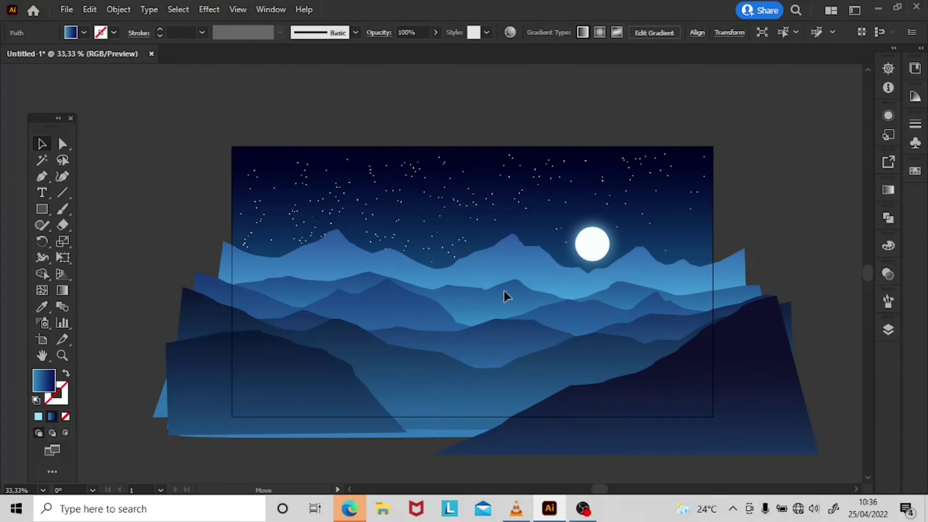
double_click(375, 338)
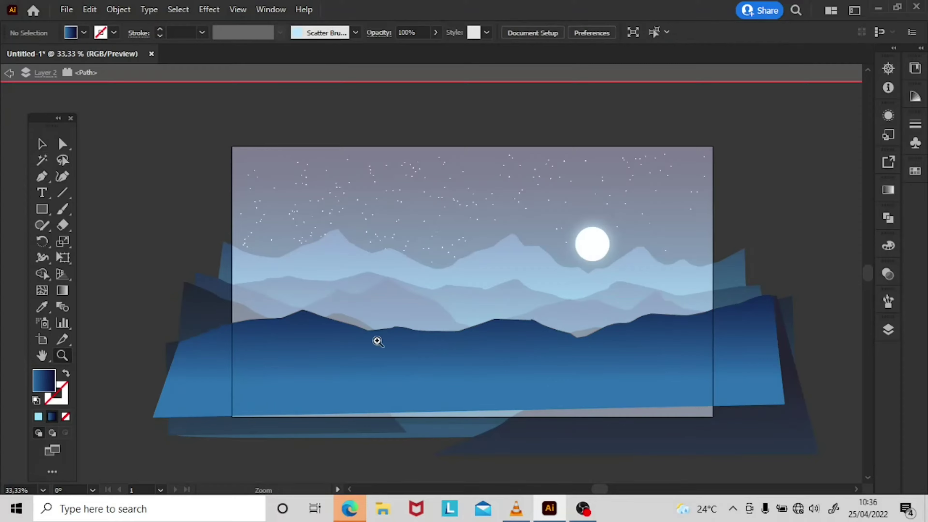
scroll(551, 335, "up", 3)
Draw a small dark navy oval above the peaks.
key("l")
left_click_drag(337, 202, 366, 225)
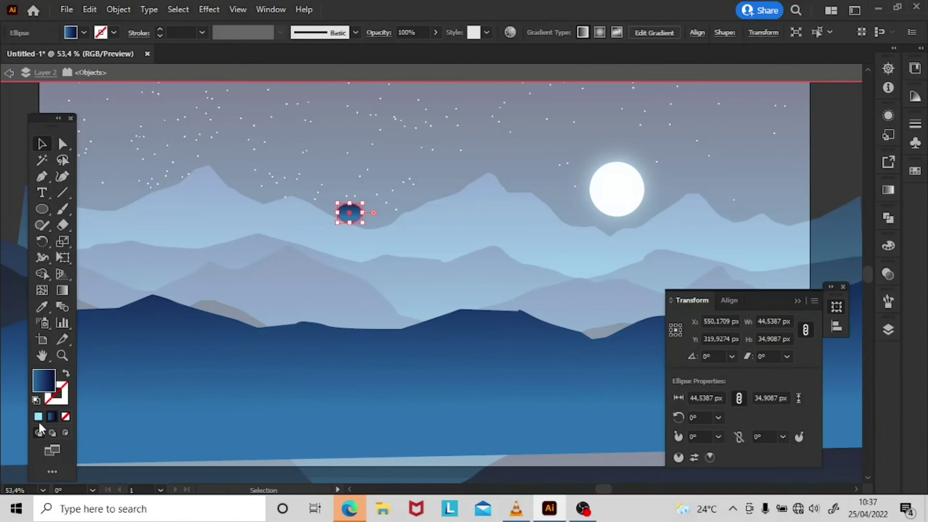
double_click(44, 380)
left_click(685, 262)
key("Return")
Apply the Roughen distortion effect to the navy oval.
left_click(210, 9)
left_click(388, 139)
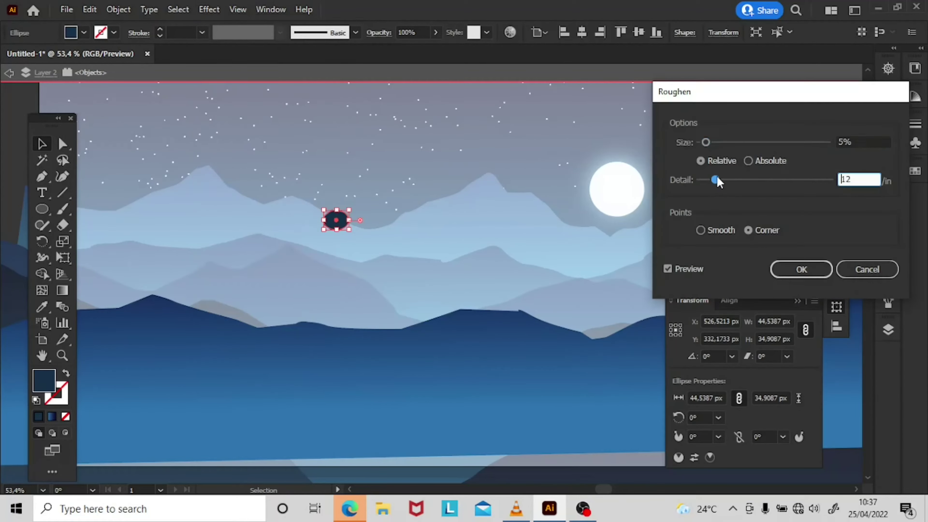
key("Return")
left_click(348, 249)
Duplicate and rotate the spiky shape into a leaf cluster.
left_click(336, 220)
scroll(336, 220, "up", 3)
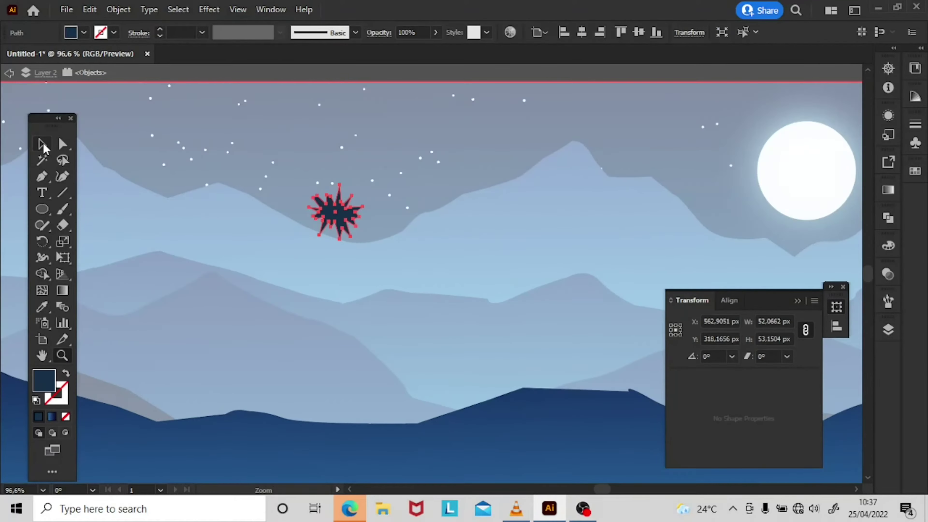
mouse_move(336, 215)
left_mouse_down()
mouse_move(376, 248)
mouse_move(393, 229)
left_mouse_up()
left_click(375, 245)
left_click_drag(331, 185, 398, 233)
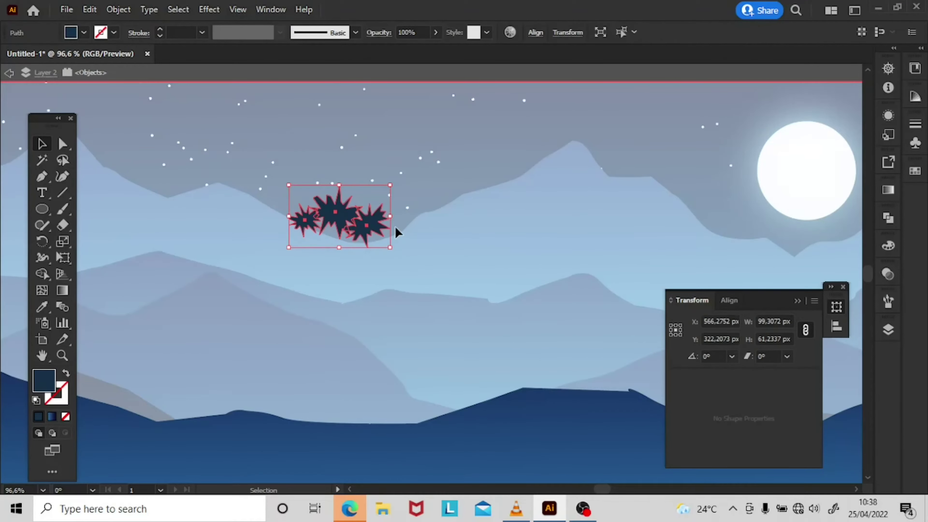
mouse_move(337, 216)
left_mouse_down()
mouse_move(292, 245)
mouse_move(385, 247)
left_mouse_up()
mouse_move(409, 253)
left_mouse_down()
mouse_move(415, 260)
mouse_move(256, 179)
left_mouse_up()
Unite the spiky copies into one shape and make it a new Art Brush.
left_click(888, 218)
left_click(684, 249)
left_click(797, 306)
left_click(836, 307)
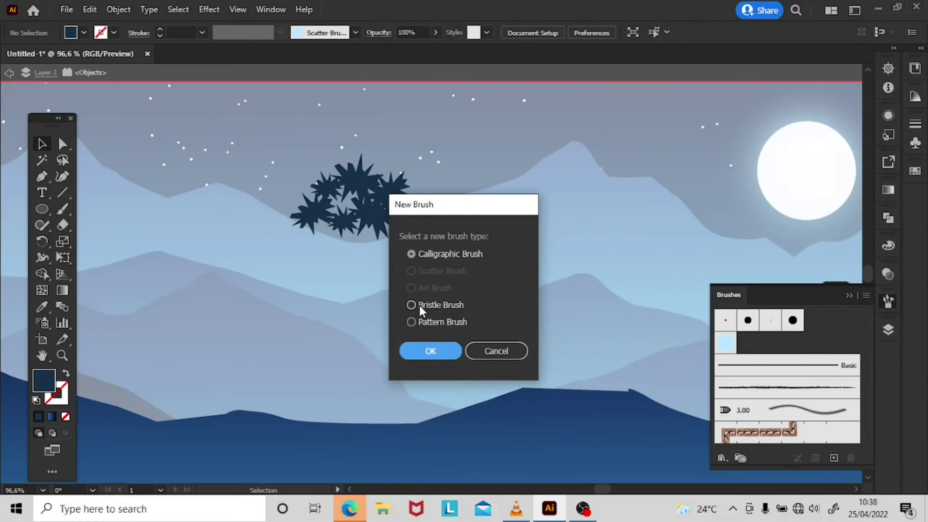
left_click(410, 304)
left_click(429, 350)
Confirm the foliage art brush and delete the original leaf cluster.
left_click(841, 430)
key("Delete")
key("p")
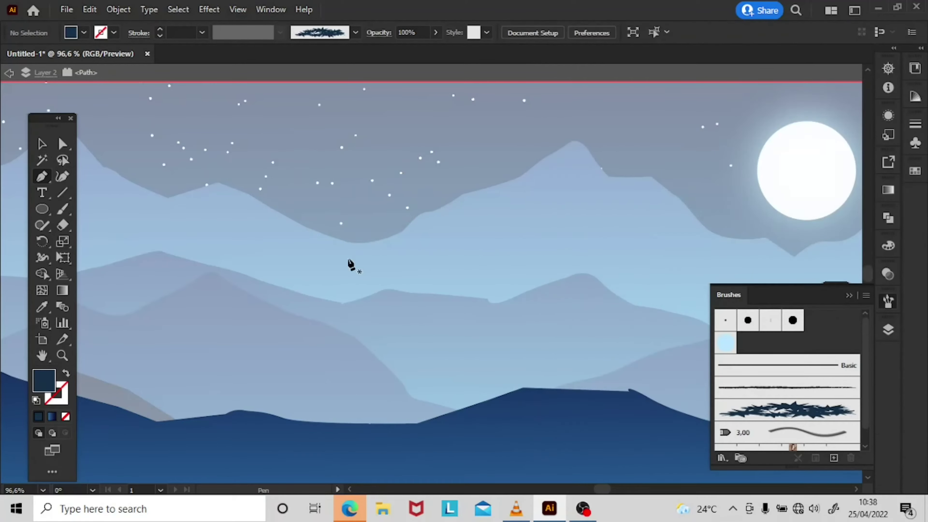
Outline the navy tree trunk with its left and upward branches.
left_click(388, 271)
left_click(373, 251)
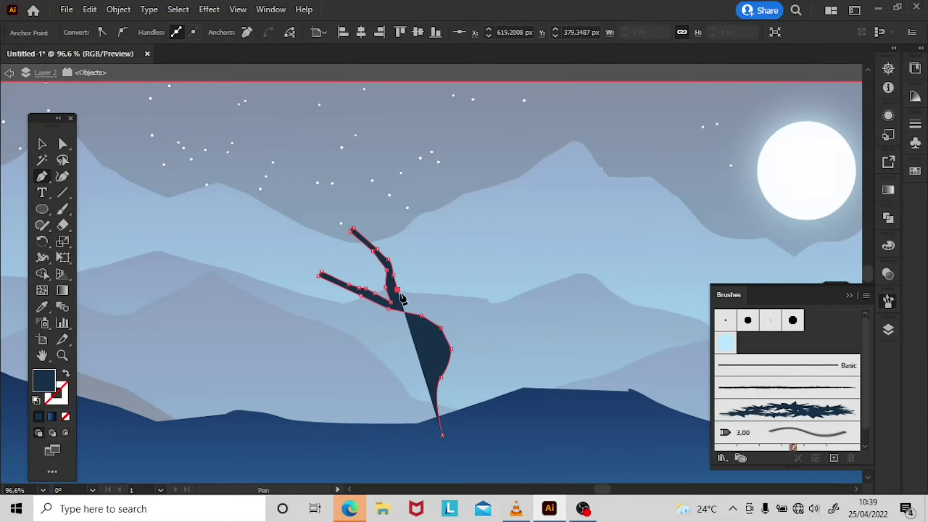
left_click(465, 276)
left_click(420, 184)
left_click(473, 258)
left_click(494, 217)
left_click(508, 168)
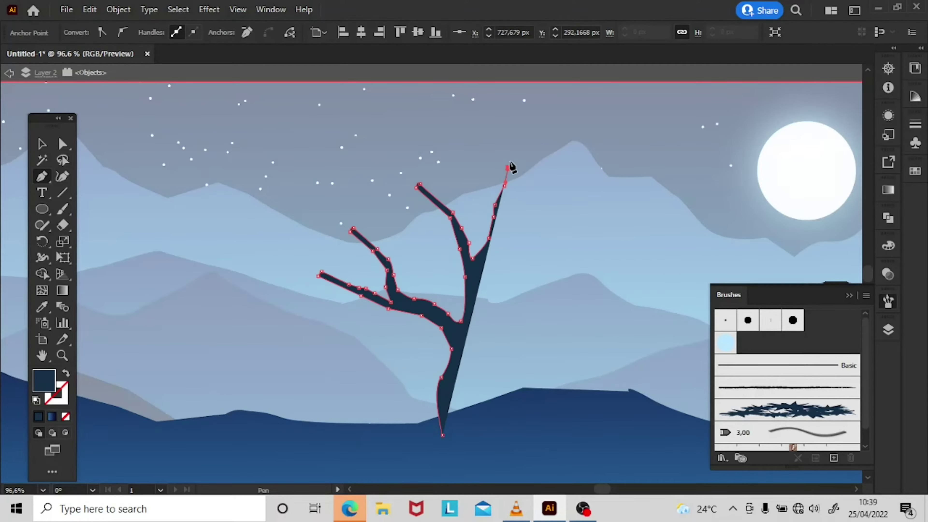
left_click(477, 430)
Add a branch reaching out to the right of the trunk.
left_click(481, 200)
left_click(504, 181)
left_click(567, 161)
left_click(591, 154)
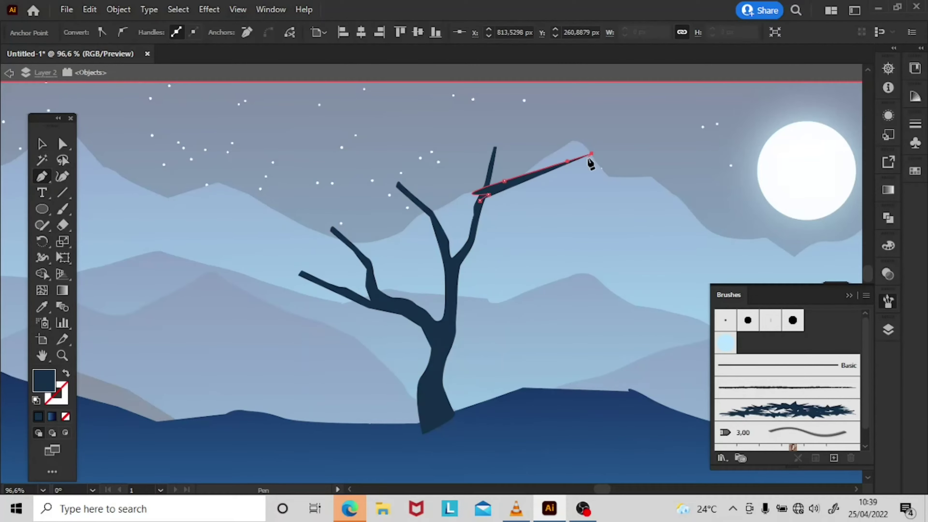
left_click(95, 136)
Draw a thin twig on the left branch.
key("p")
left_click(375, 201)
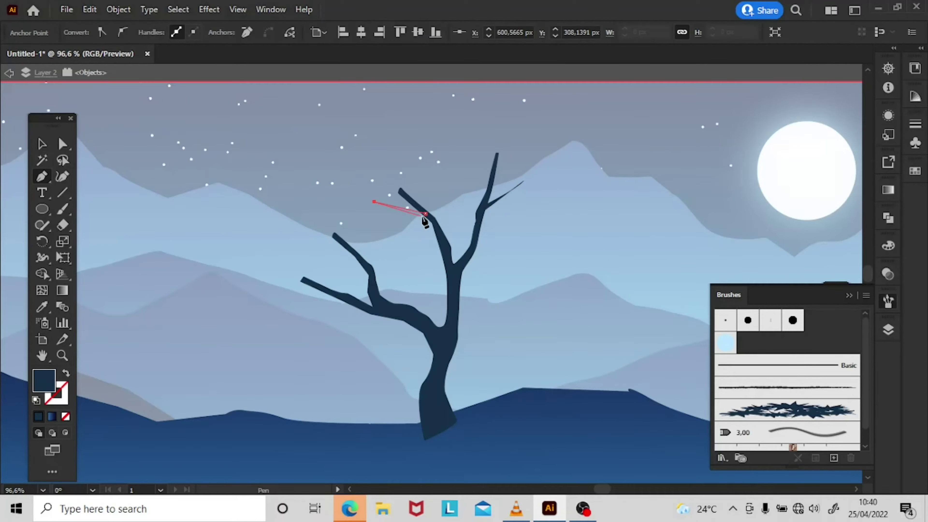
left_click(420, 213)
left_click(360, 254)
left_click(395, 203)
left_click(645, 205)
Close another branch outline and adjust its tip anchor point.
key("p")
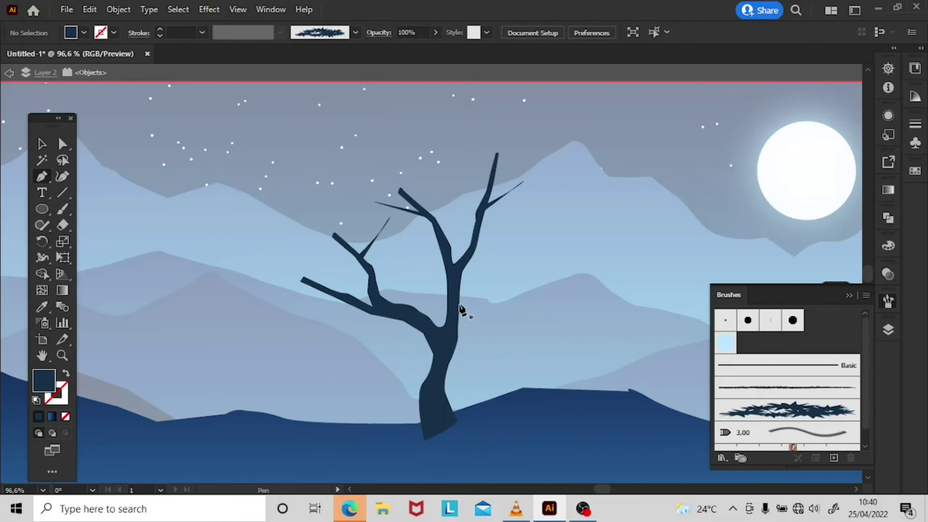
left_click(474, 249)
left_click(63, 143)
left_click(559, 203)
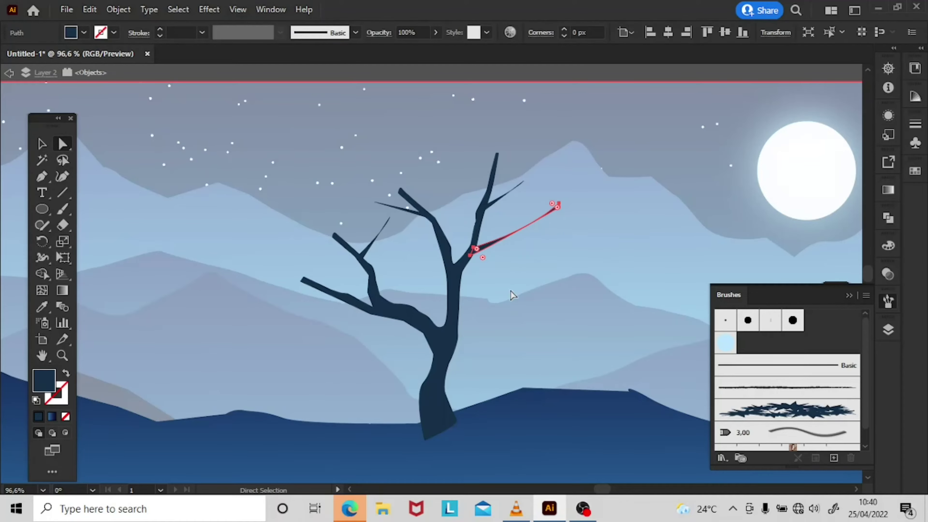
Lower the branch onto the trunk and centre the tree in view.
key("v")
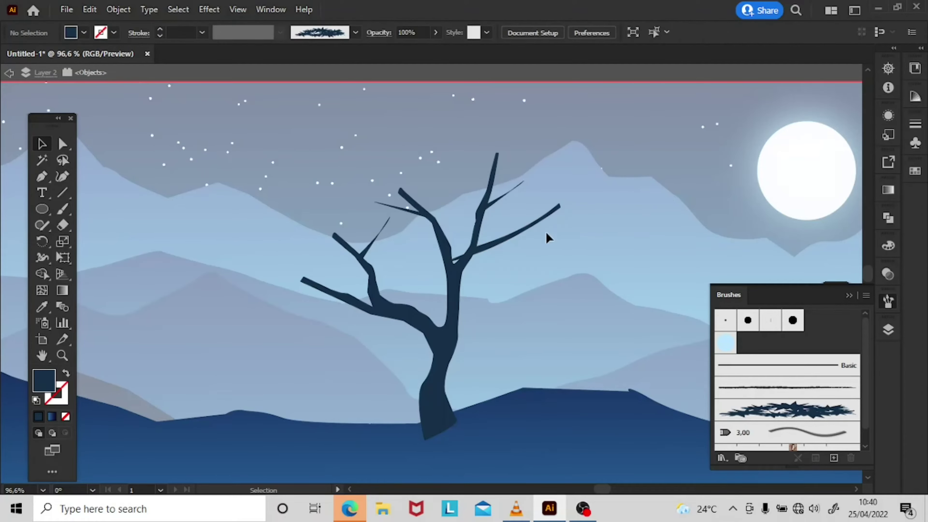
left_click_drag(560, 204, 553, 284)
left_click_drag(656, 232, 629, 241)
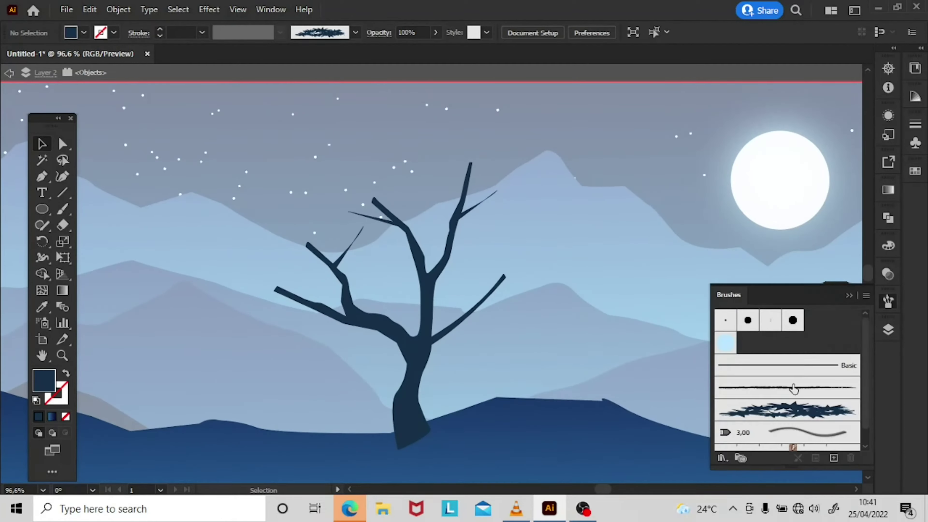
Paint foliage brush strokes over the tree's left, top and right branches.
key("shift+x")
key("b")
left_click_drag(363, 184, 288, 263)
left_click_drag(365, 219, 245, 304)
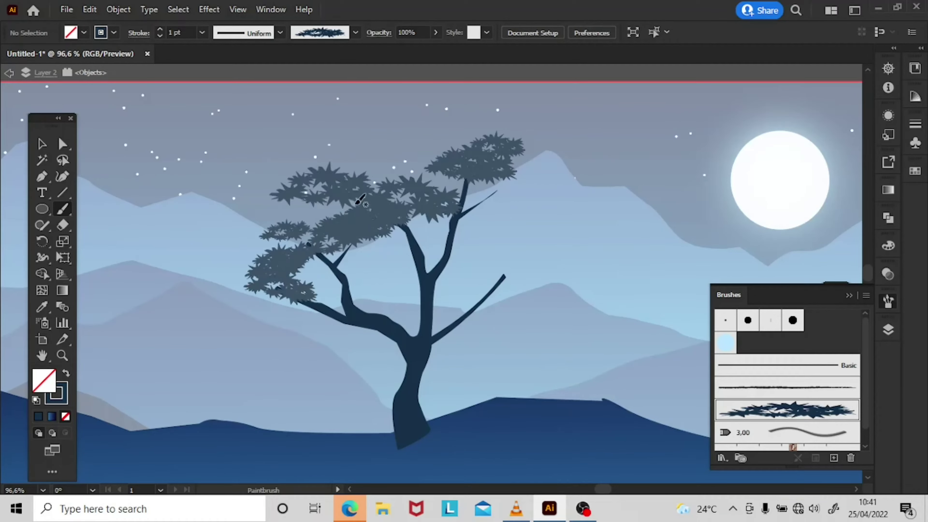
left_click_drag(490, 190, 271, 205)
scroll(475, 256, "up", 3)
left_click_drag(545, 227, 477, 270)
scroll(473, 272, "down", 2)
left_click_drag(596, 265, 493, 268)
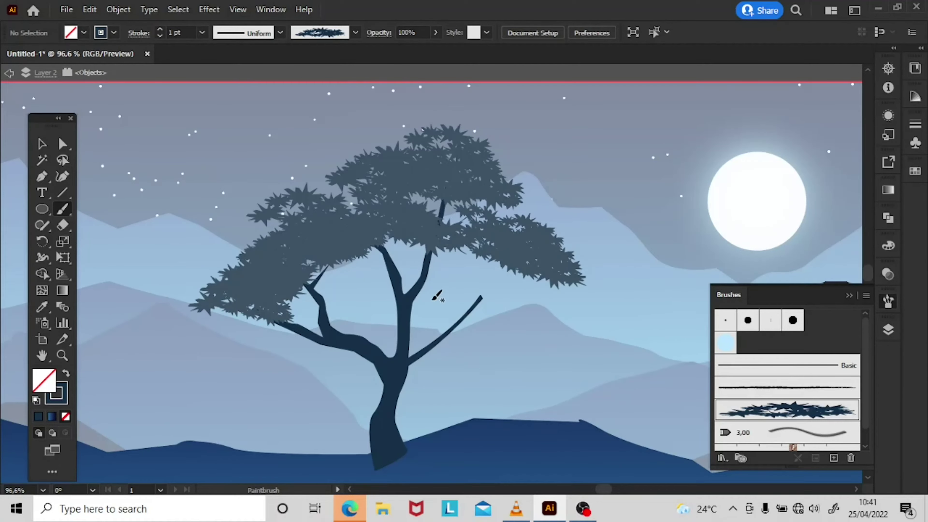
left_click_drag(433, 298, 537, 314)
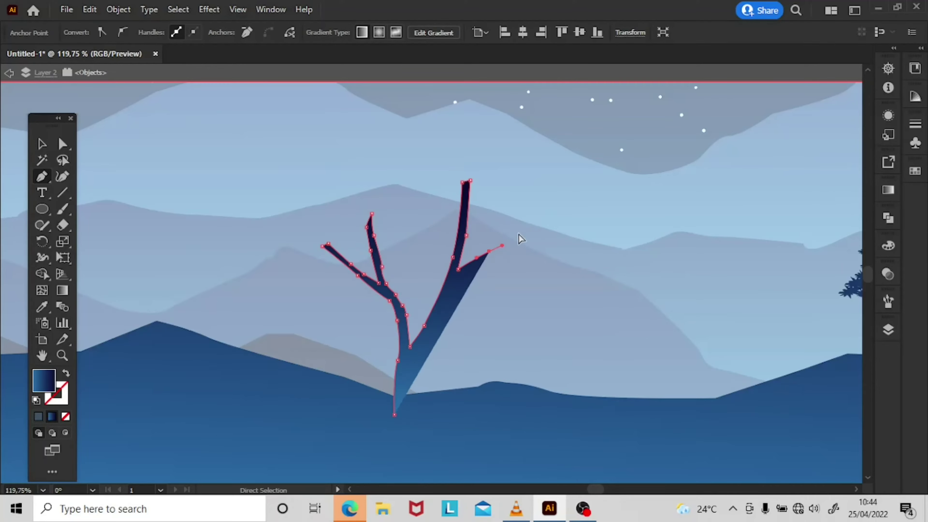
Deselect the second trunk and paint foliage strokes around its branches and upper right.
key("v")
left_click(581, 229)
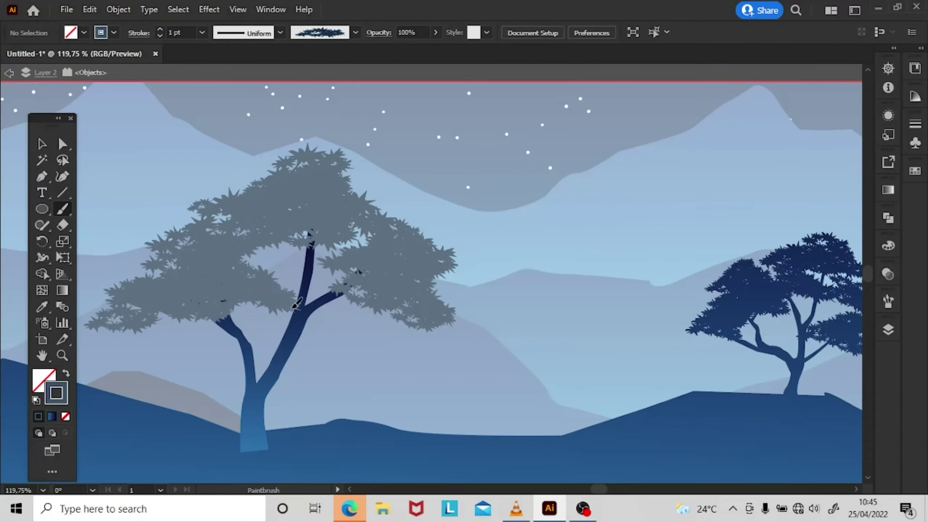
left_click_drag(295, 305, 475, 293)
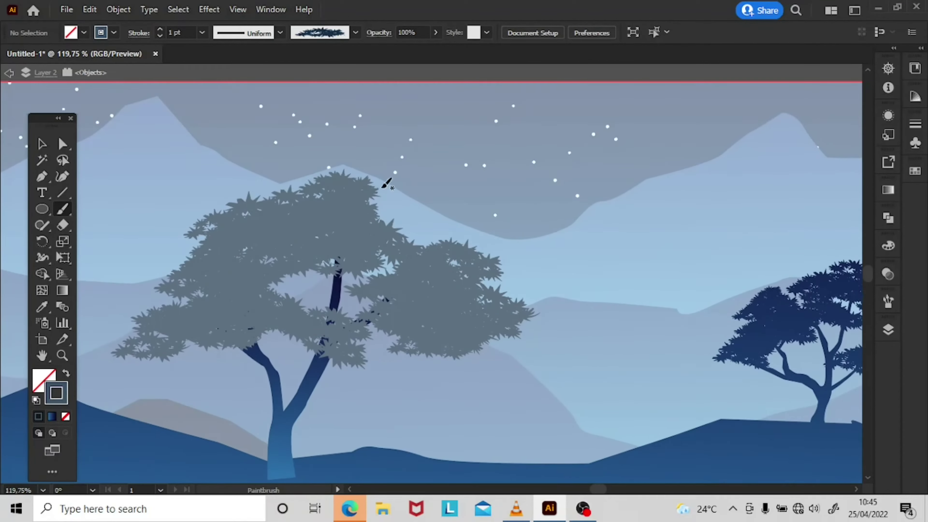
left_click_drag(407, 185, 433, 294)
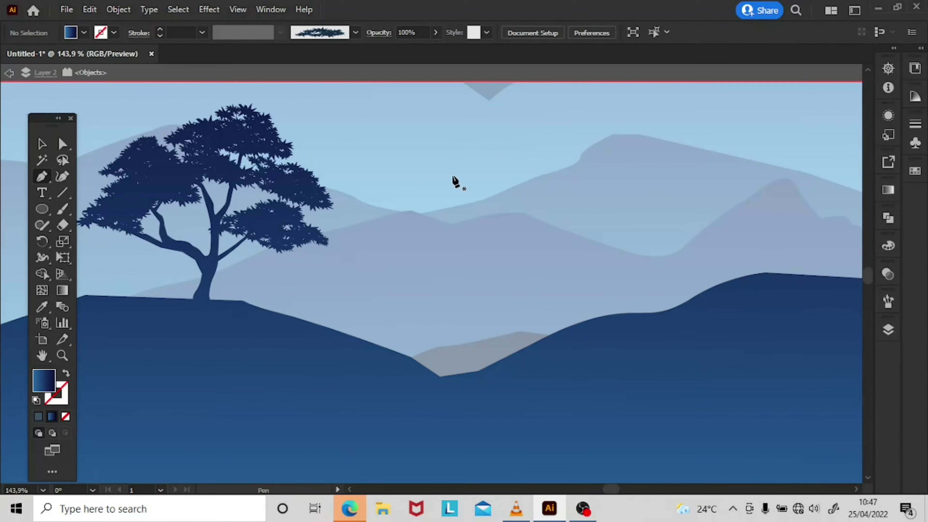
Draw a black pine branch shape and rotate it to lie flat.
scroll(455, 181, "up", 3)
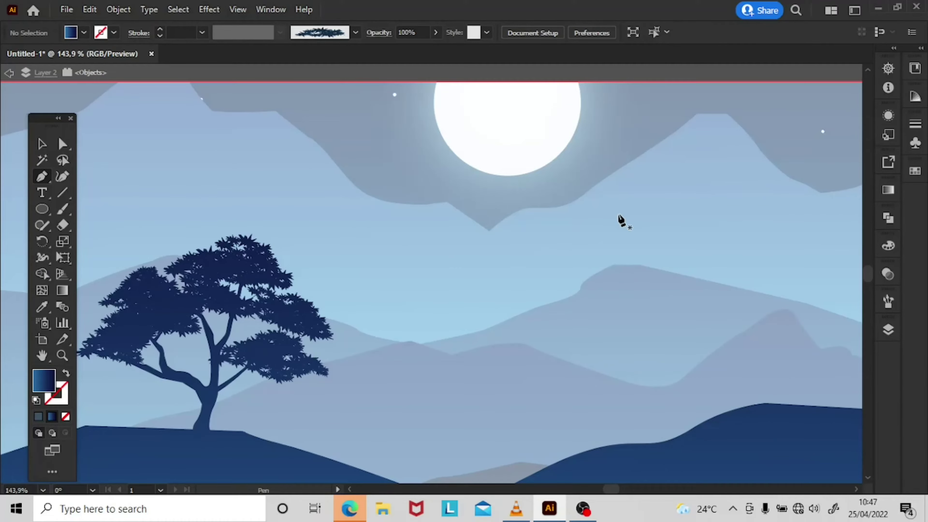
scroll(620, 219, "up", 1)
left_click_drag(567, 257, 570, 234)
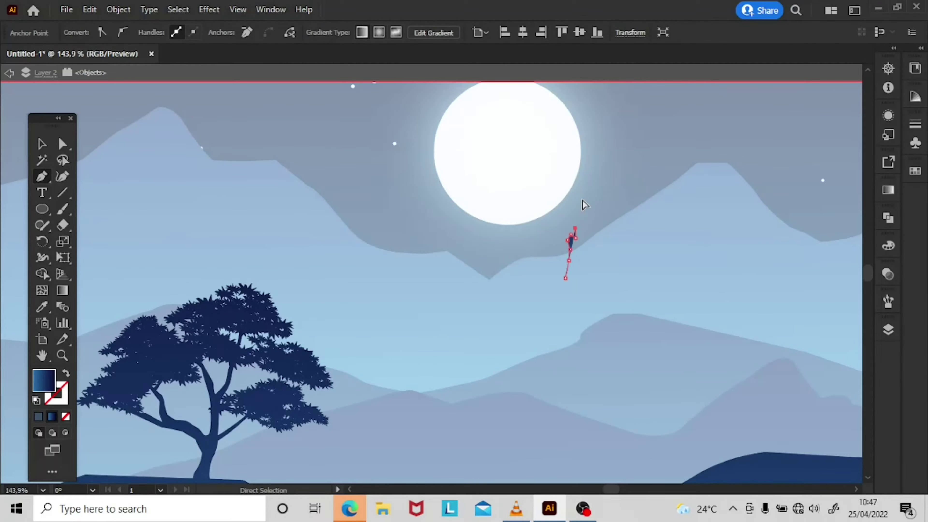
scroll(535, 425, "down", 3)
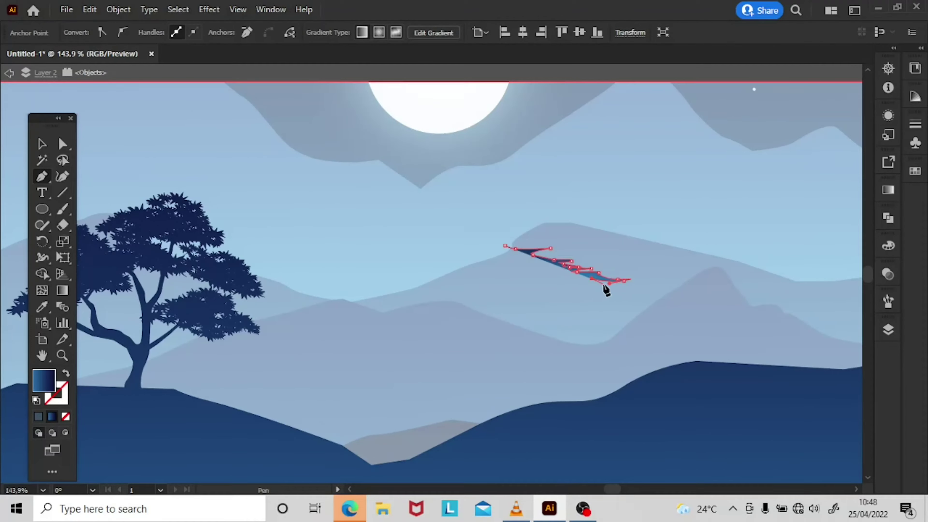
key("v")
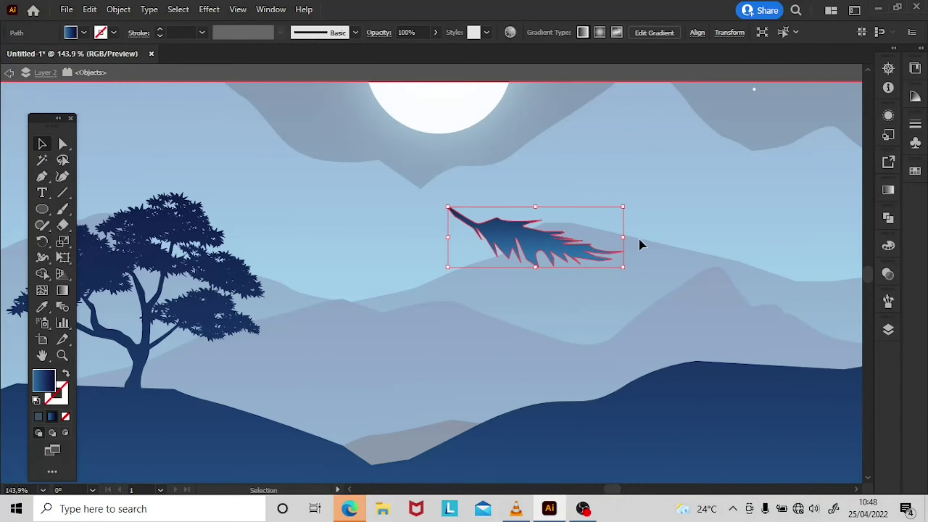
left_click_drag(639, 245, 671, 250)
Save the branch as a new art brush and delete the original.
left_click_drag(570, 253, 786, 410)
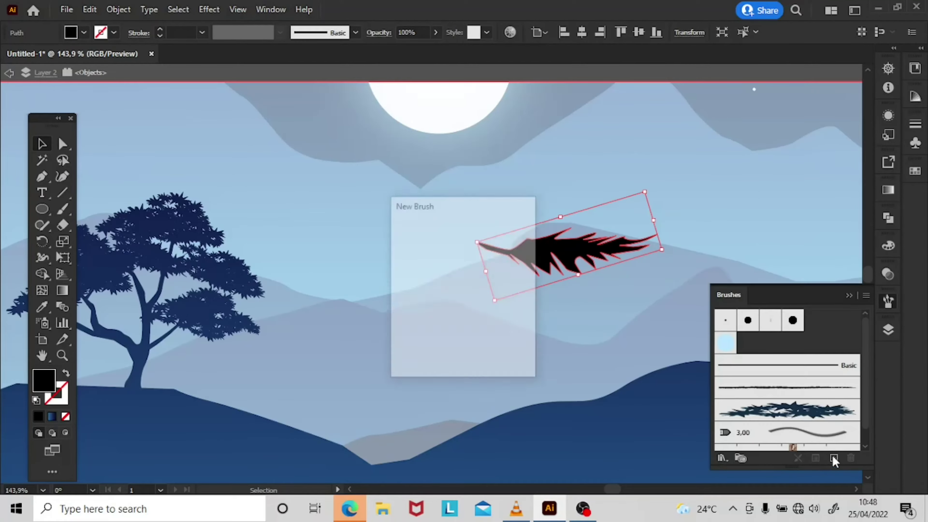
left_click(841, 429)
key("Delete")
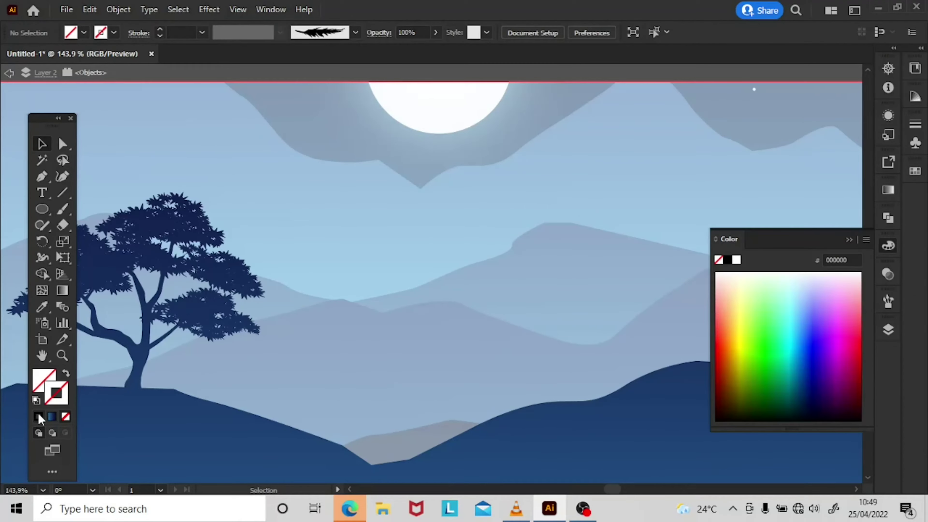
Draw a tall, thin black trunk spike rising from the hills.
key("p")
left_click(559, 435)
left_click(570, 123)
left_click(578, 433)
left_click(559, 435)
Paint a branch stroke along the pine trunk's side with the branch brush.
key("ctrl+shift+a")
key("b")
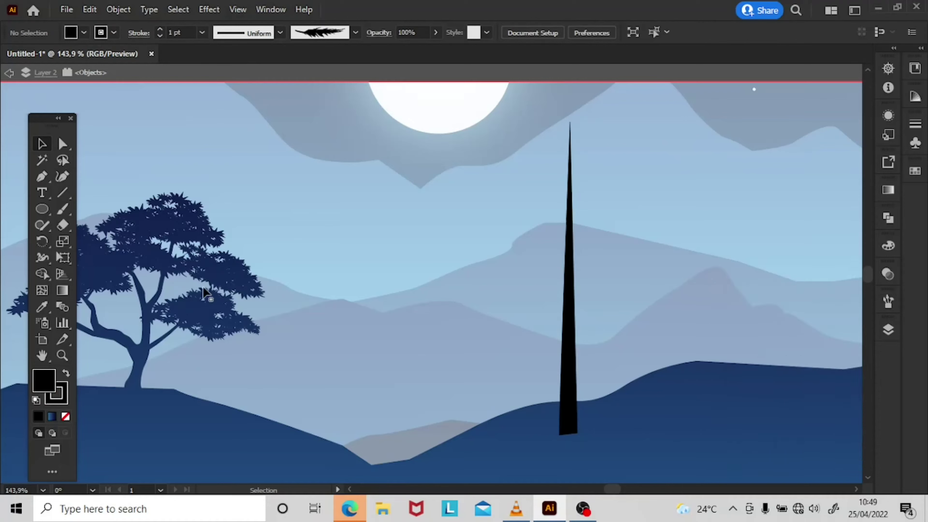
key("shift+x")
left_click_drag(577, 376, 663, 343)
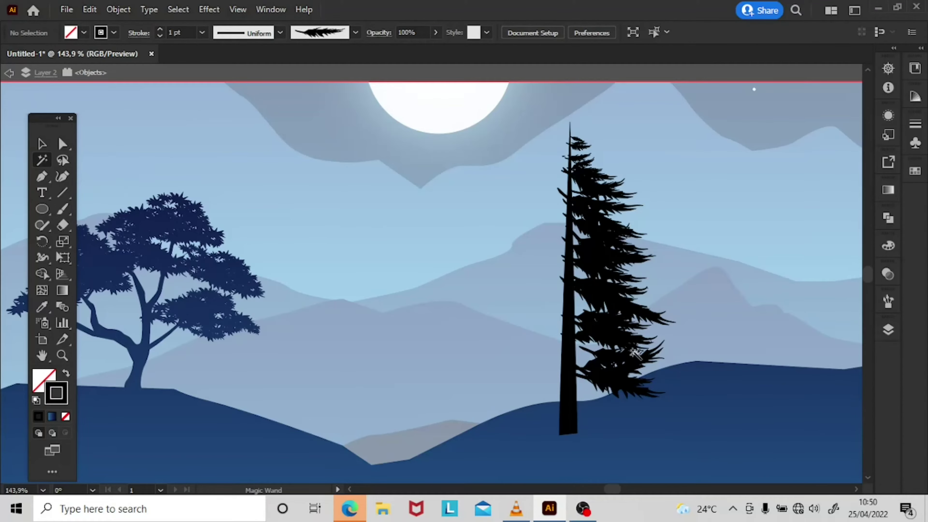
Paint a sample feather stroke mid-canvas and select it.
left_click(599, 256)
key("ctrl+shift+a")
key("b")
left_click_drag(386, 276, 480, 271)
left_click(42, 143)
left_click(431, 280)
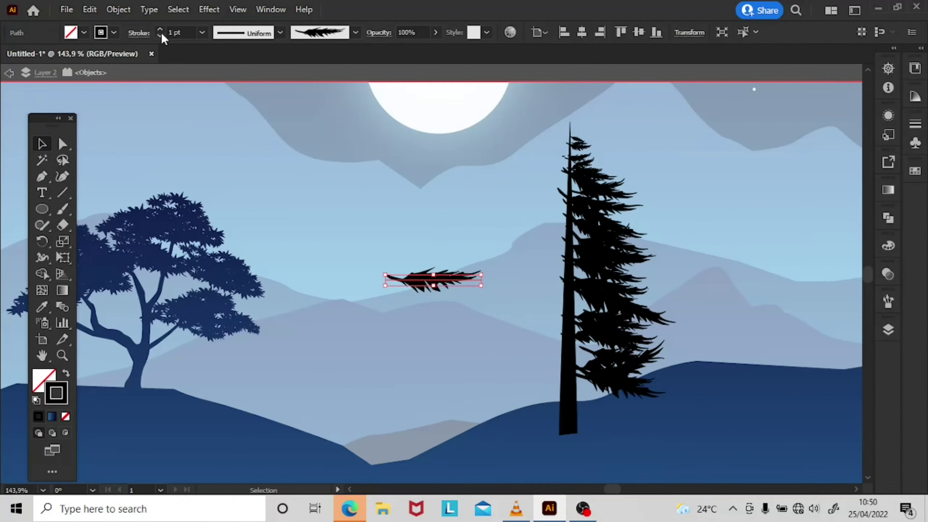
Turn the feather stroke into a new Art Brush and delete the sample.
right_click(446, 278)
key("Escape")
left_click(889, 301)
left_click(834, 458)
left_click(411, 288)
left_click(431, 351)
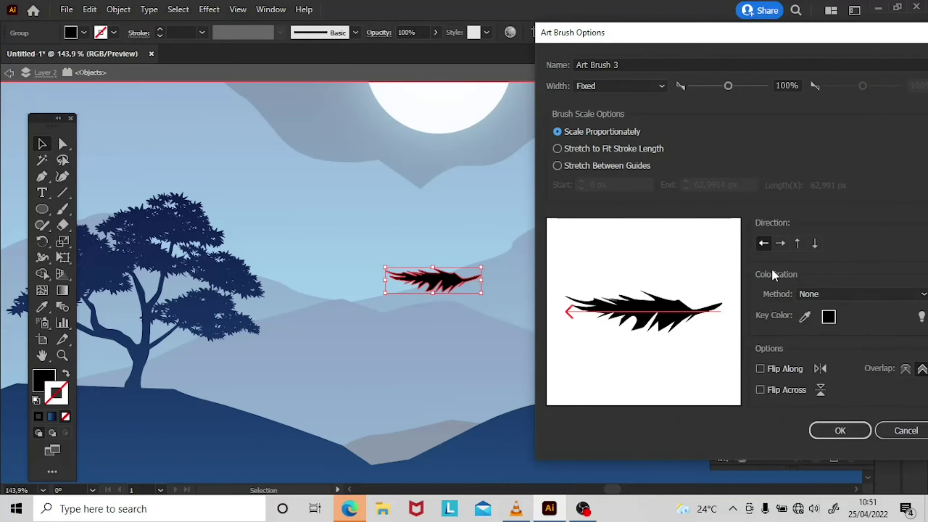
left_click(839, 429)
key("Delete")
Return to the Paintbrush and browse the brush collection.
key("b")
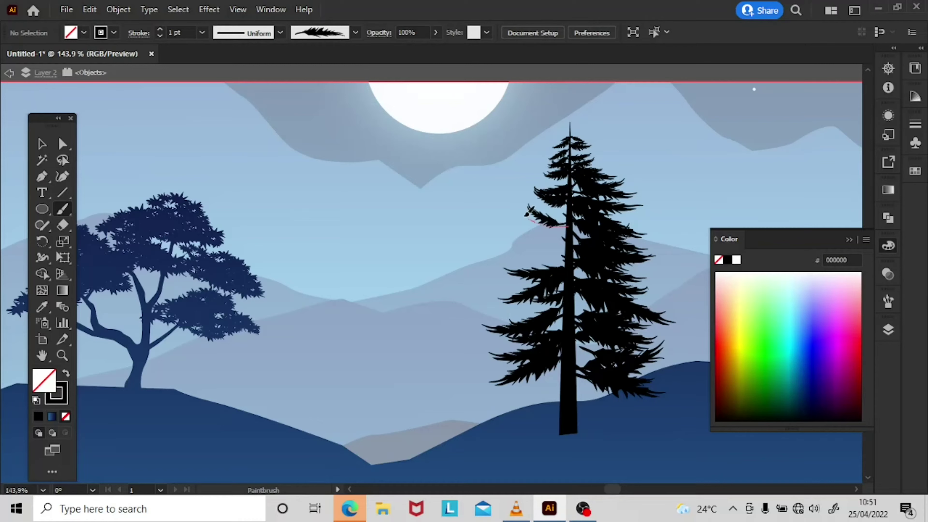
scroll(598, 206, "down", 2)
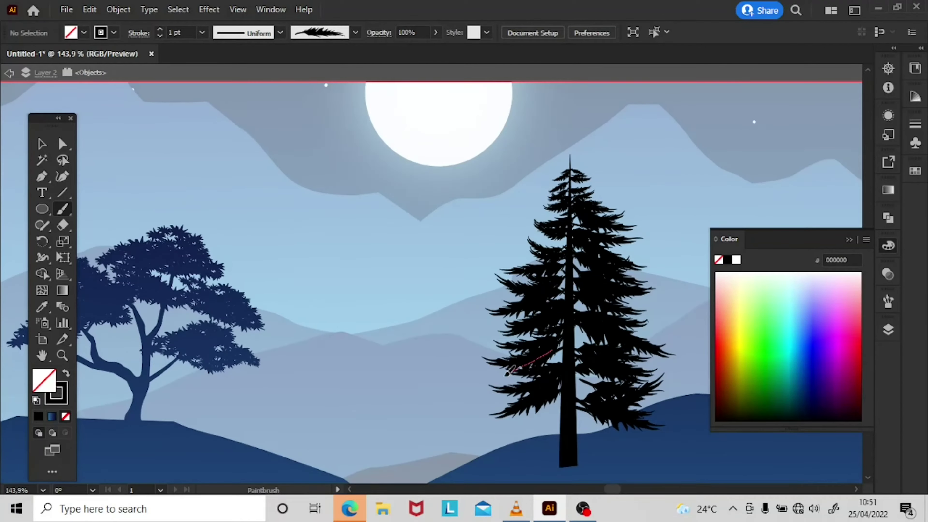
scroll(598, 206, "down", 2)
left_click(889, 302)
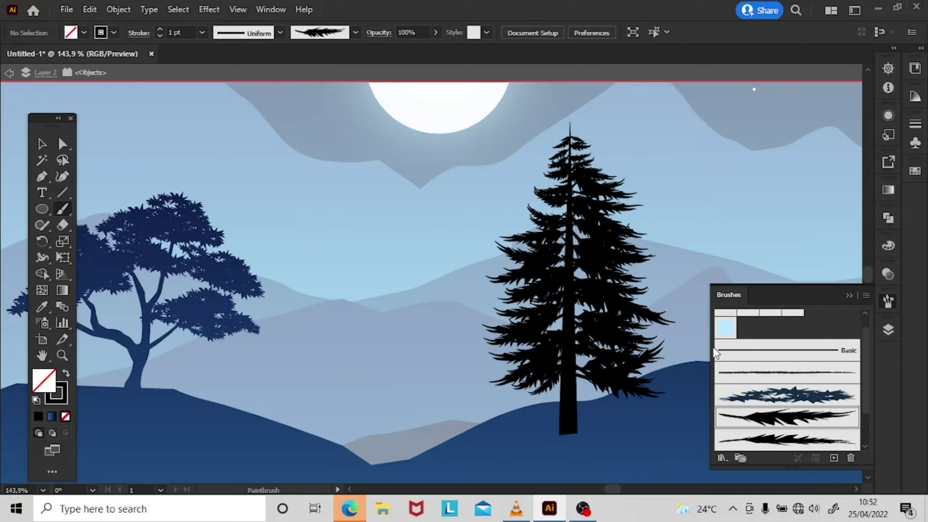
Select every part of the pine tree and group it into one object.
key("v")
left_click(570, 256)
left_click_drag(468, 126, 652, 353)
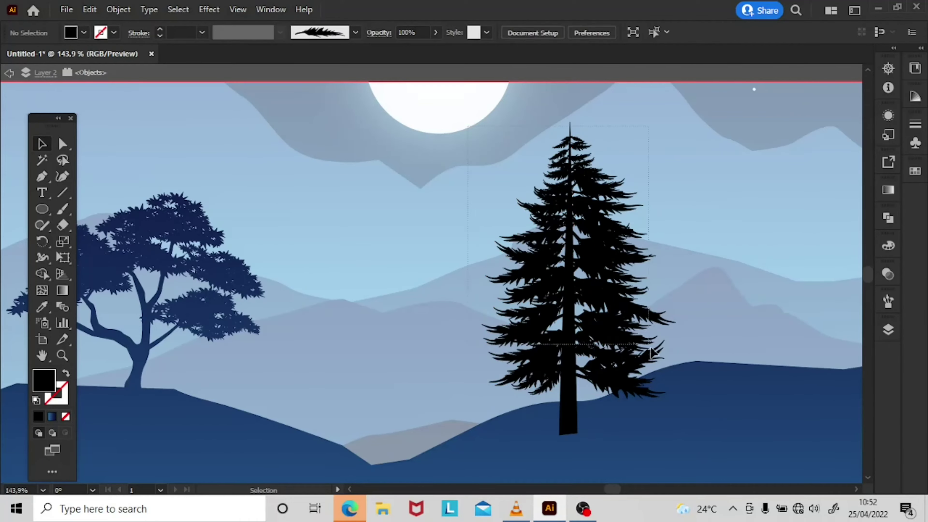
key("ctrl+minus")
key("ctrl+minus")
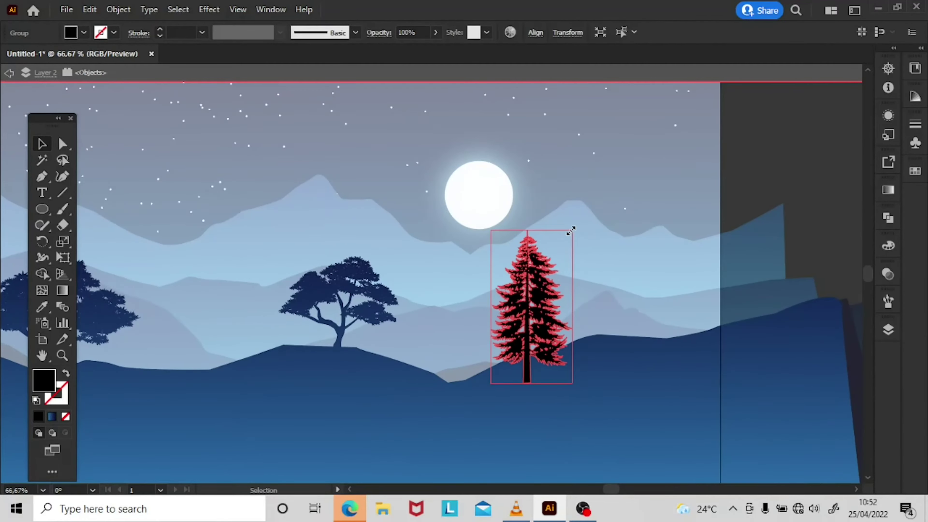
Drag four black pine copies across the right and left hills, then zoom out to the whole artboard.
mouse_move(530, 311)
left_mouse_down()
mouse_move(486, 340)
mouse_move(410, 347)
left_mouse_up()
mouse_move(519, 322)
left_mouse_down()
mouse_move(672, 303)
mouse_move(620, 339)
mouse_move(362, 342)
left_mouse_up()
scroll(620, 338, "left", 5)
scroll(491, 378, "left", 4)
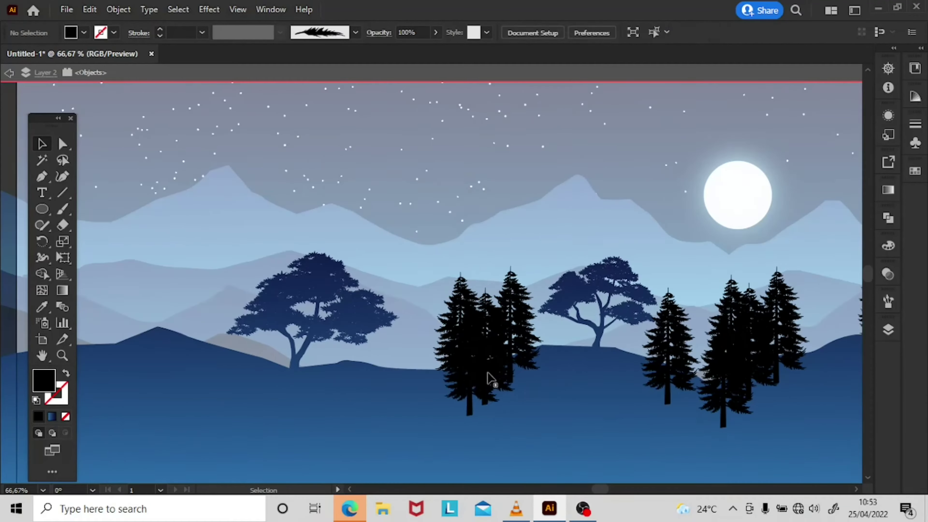
left_click_drag(492, 379, 160, 366, "alt")
left_click_drag(161, 329, 121, 348, "alt")
left_click(346, 249)
key("ctrl+minus")
key("ctrl+minus")
key("ctrl+minus")
left_click(455, 368)
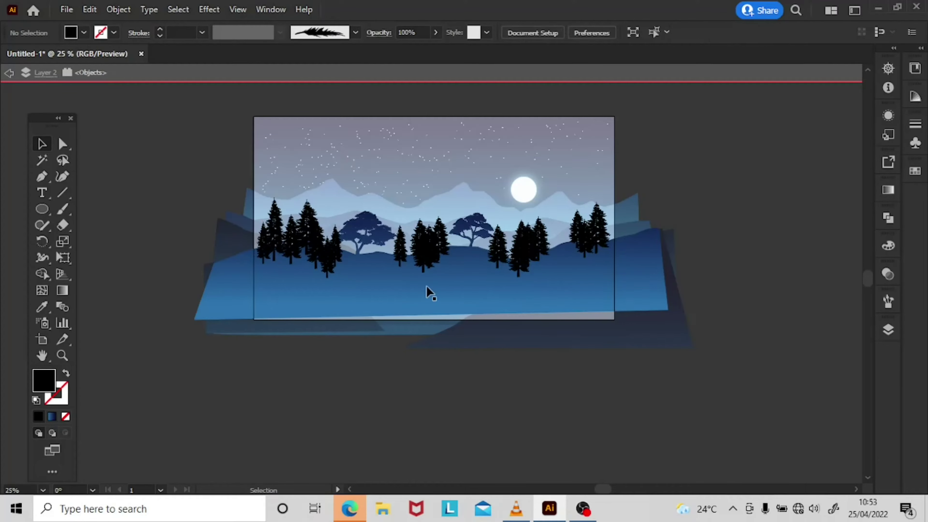
Select the pine trees and unite them into one shape with Pathfinder.
left_click(321, 272)
key("ctrl+shift+F9")
left_click(730, 249)
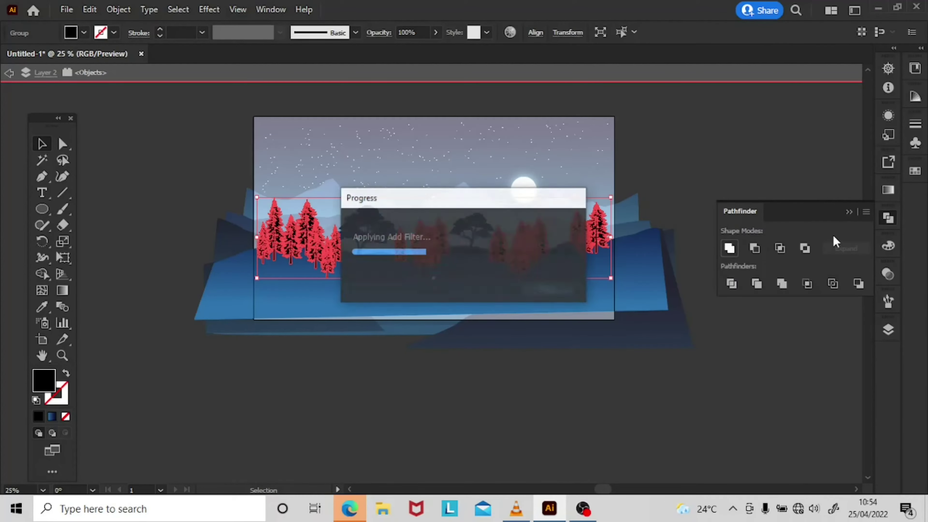
left_click(852, 210)
Isolate the tree group, select the far-right cluster, and return to the full scene.
scroll(419, 290, "up", 2)
right_click(332, 272)
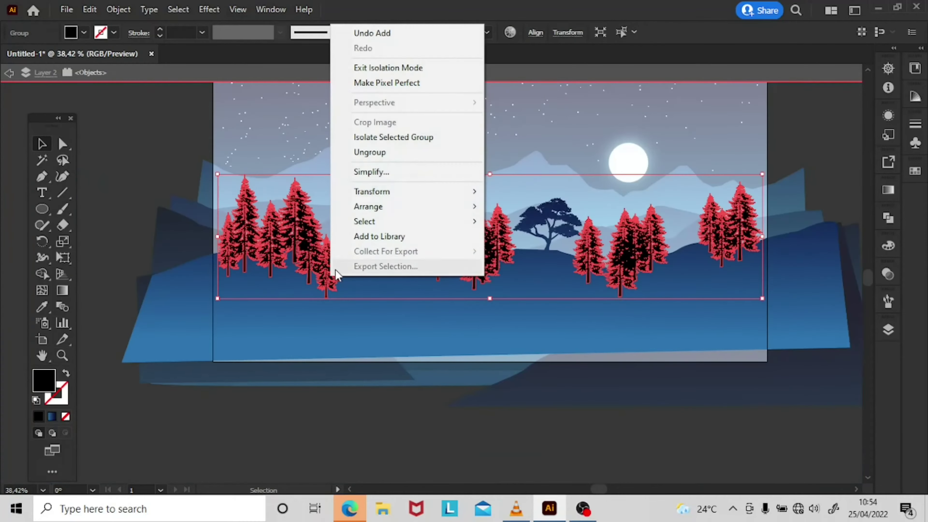
left_click(394, 137)
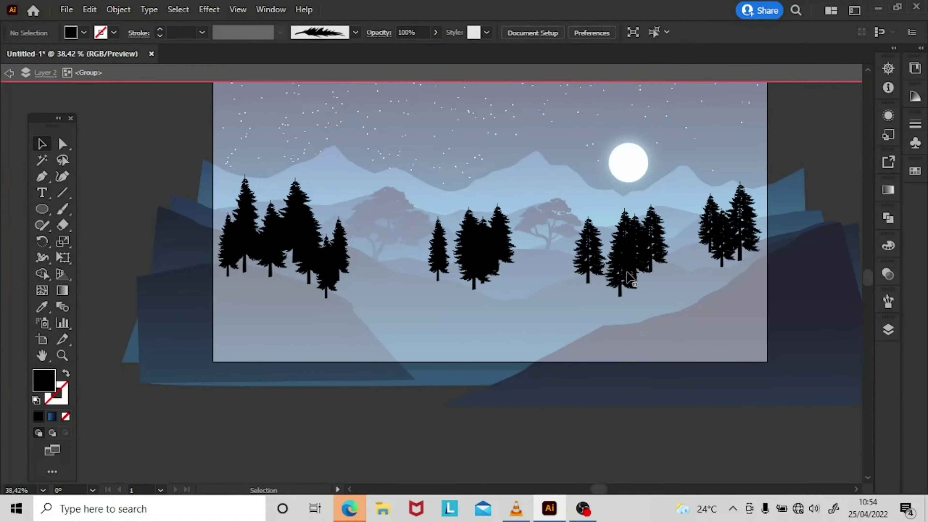
right_click(760, 263)
left_click(625, 140)
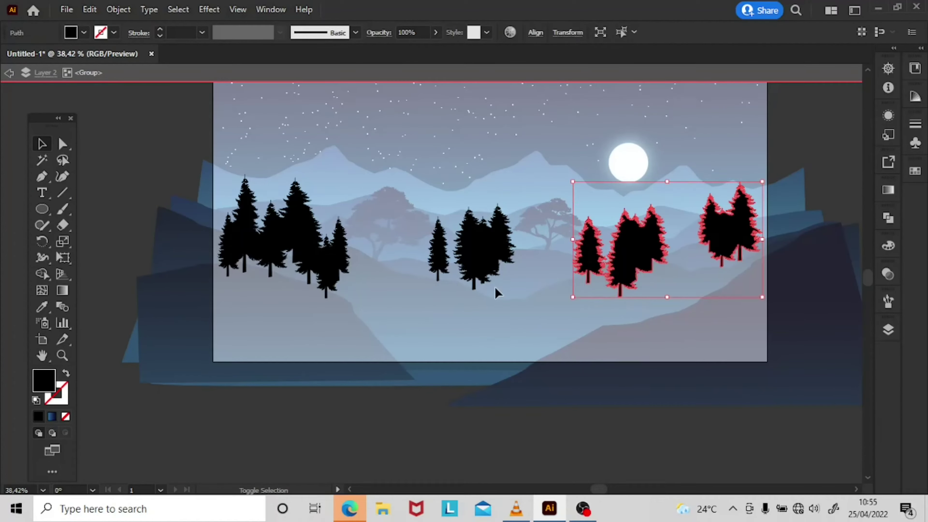
double_click(771, 388)
Run one vertical blue gradient down the tree group and its hill.
left_click(482, 248)
key("g")
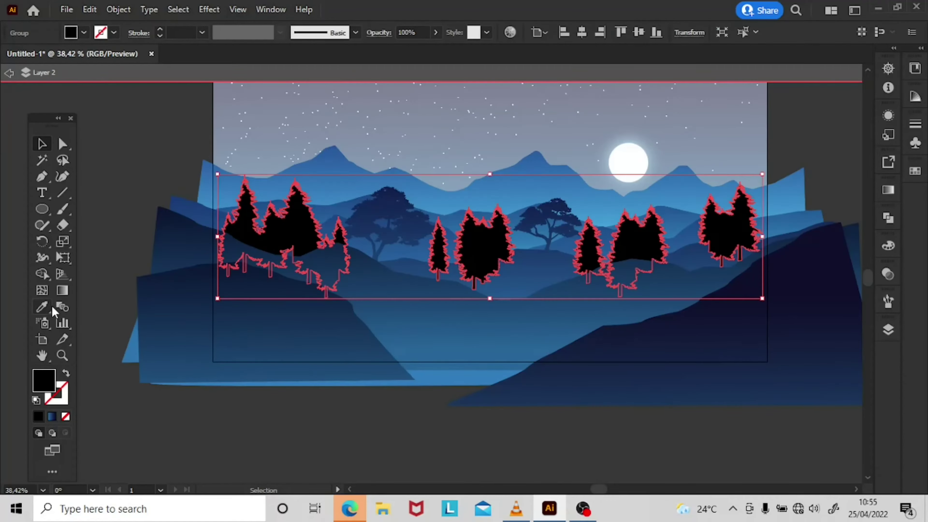
left_click_drag(450, 201, 459, 336)
left_click(141, 140)
left_click(508, 245)
left_click(387, 219, "shift")
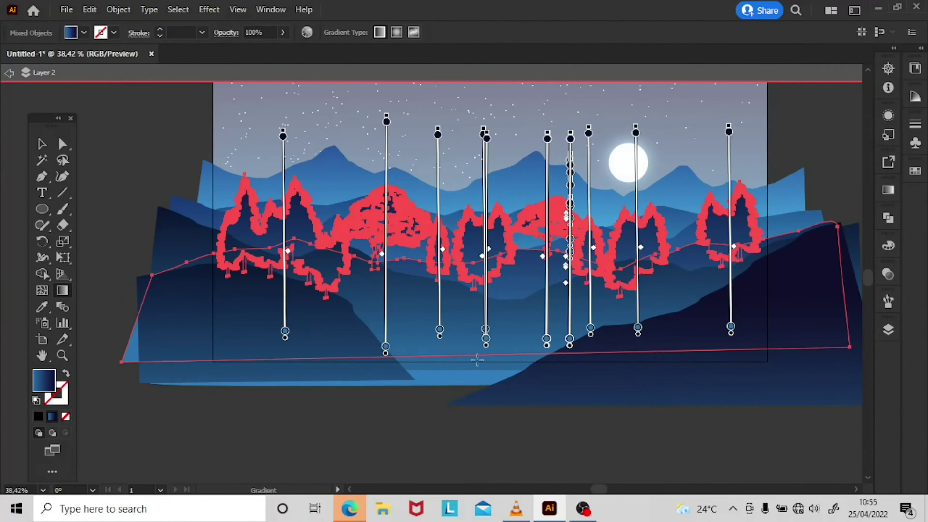
left_click_drag(402, 147, 393, 301)
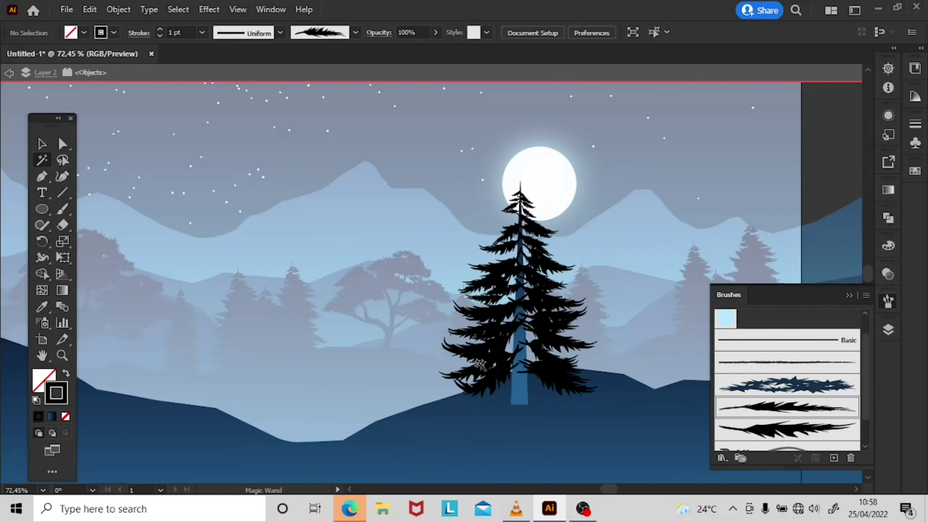
Select the whole foreground pine, zoom out, and place a copy further left.
left_click(480, 364)
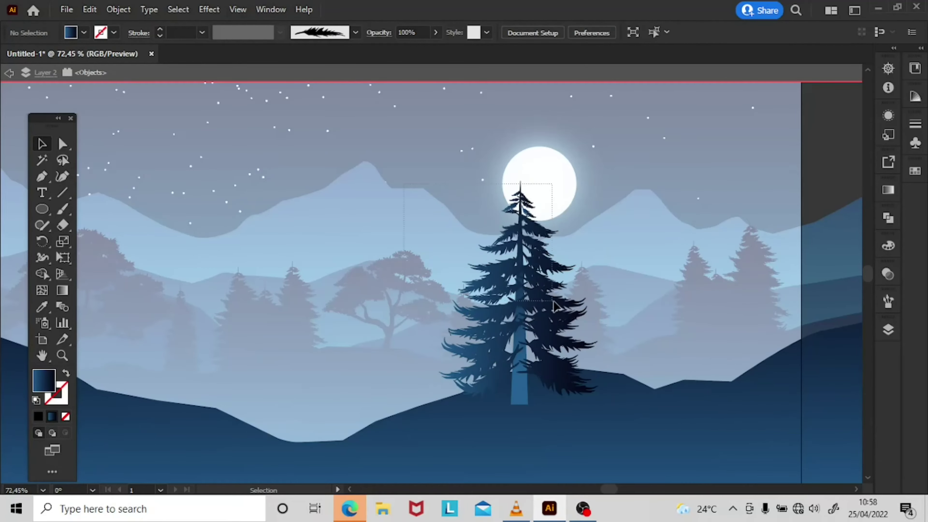
left_click(41, 143)
left_click(512, 242)
scroll(481, 399, "down", 2)
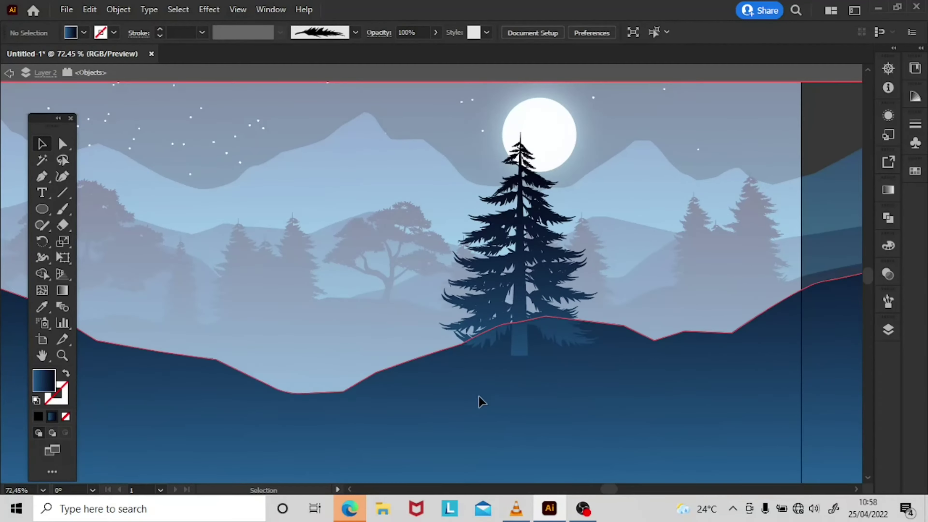
key("ctrl+minus")
key("ctrl+minus")
key("ctrl+minus")
left_click_drag(460, 331, 195, 302)
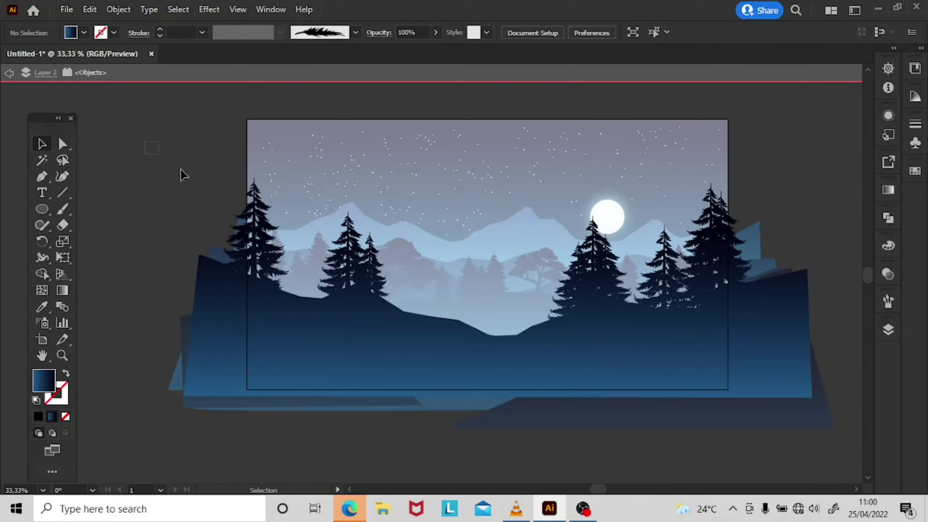
Exit Isolation Mode, briefly re-enter the trees-and-mountain group, and exit again.
left_click(10, 73)
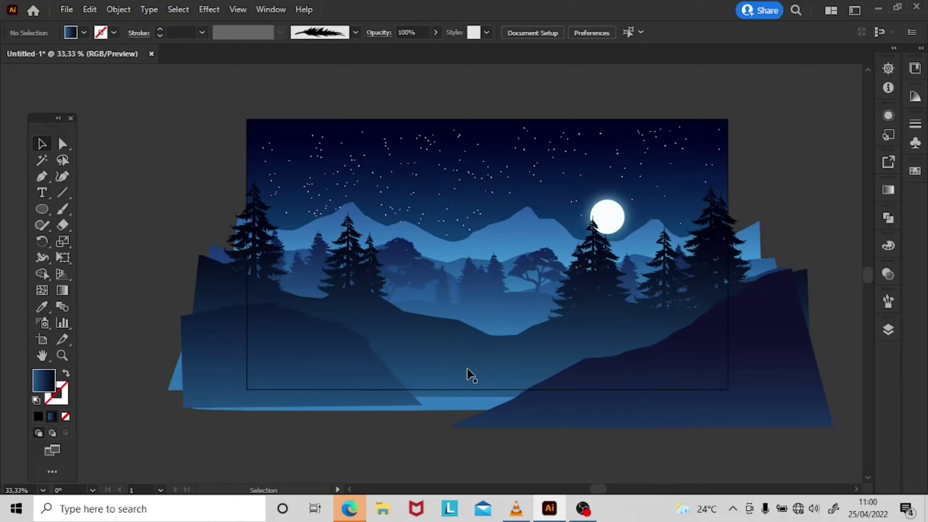
double_click(471, 374)
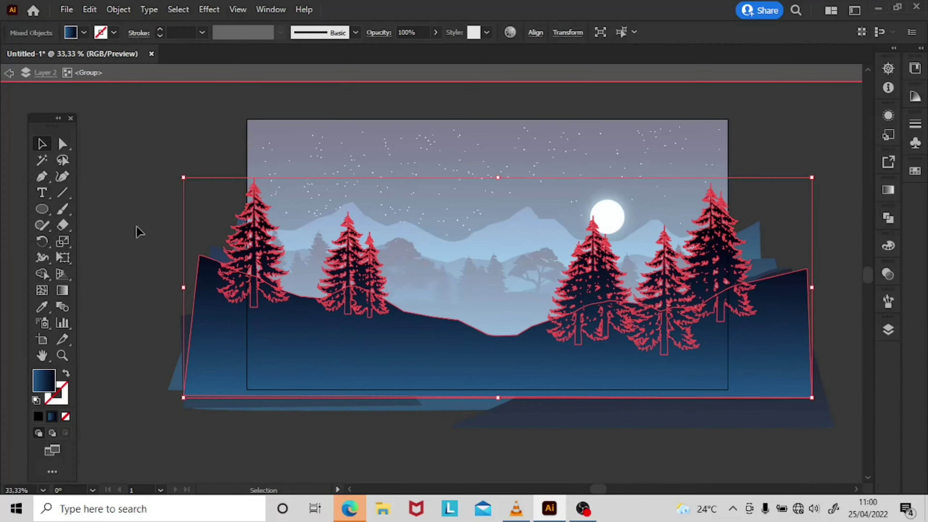
left_click(10, 73)
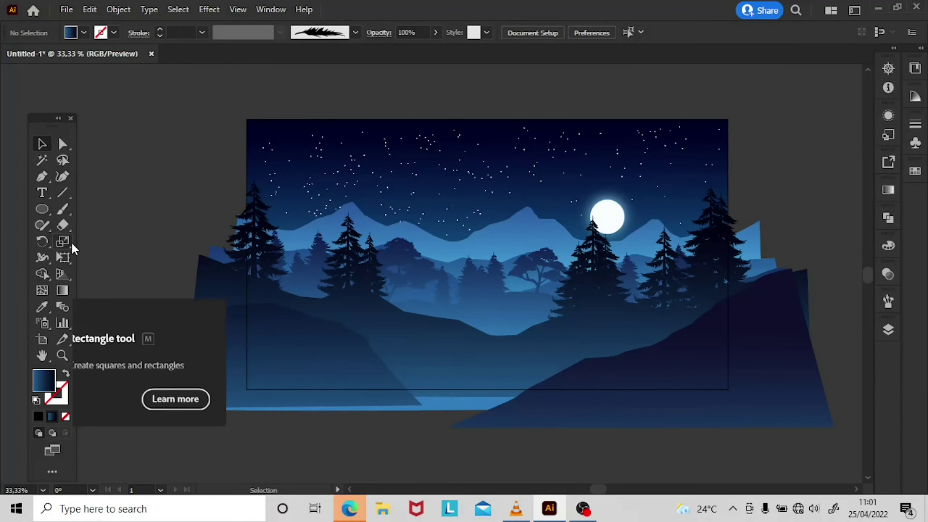
Select both foreground mountains and open then close Recolor Artwork.
left_click(632, 419)
left_click(256, 348, "shift")
left_click(510, 32)
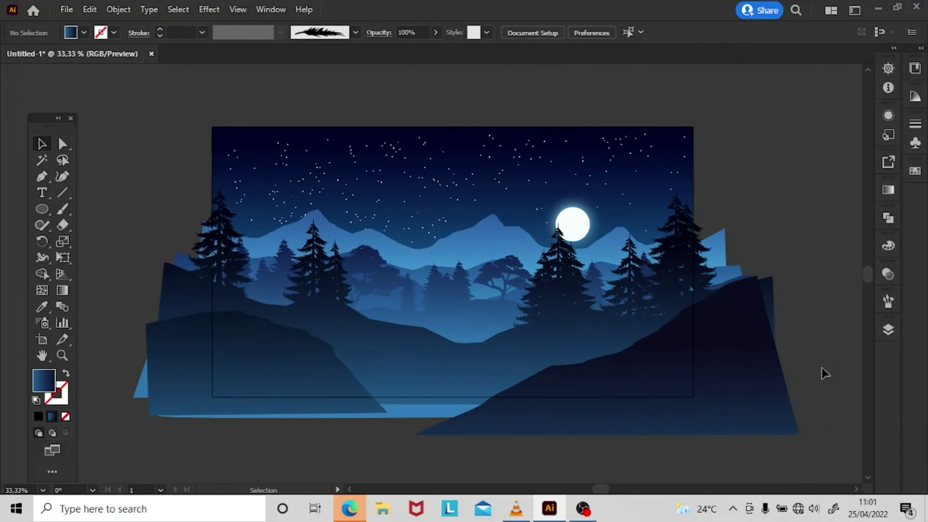
left_click(814, 300)
Select the left foreground mountain for anchor-point editing.
left_click(416, 366)
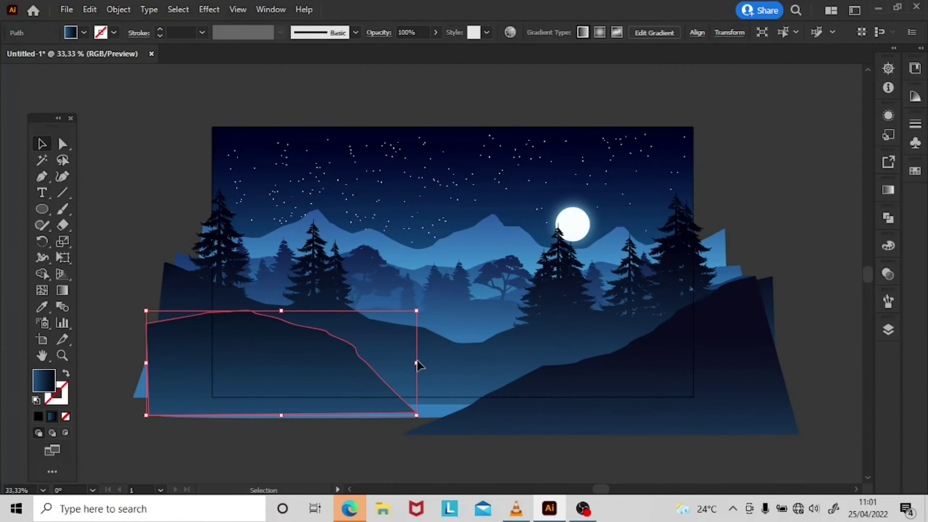
key("a")
scroll(172, 264, "down", 2)
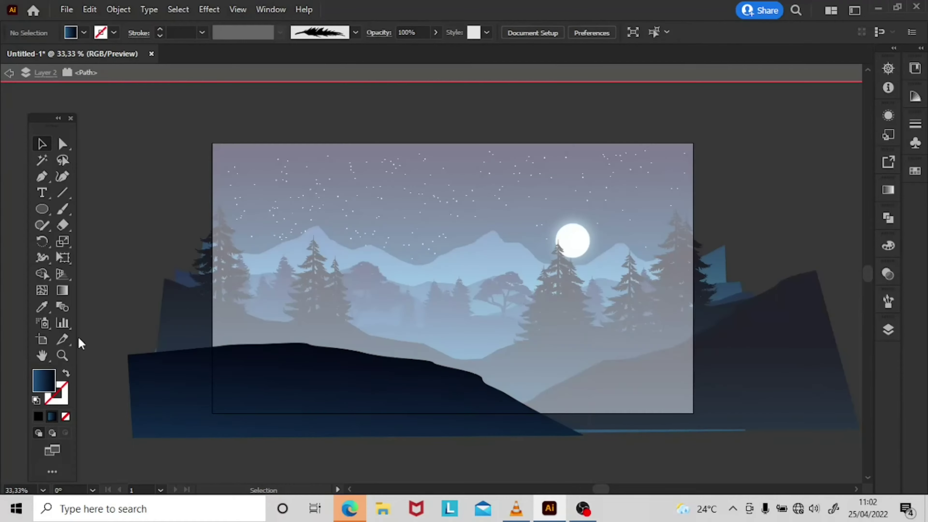
Pen a curving tree trunk rising from the base of the left hill.
left_click(48, 179)
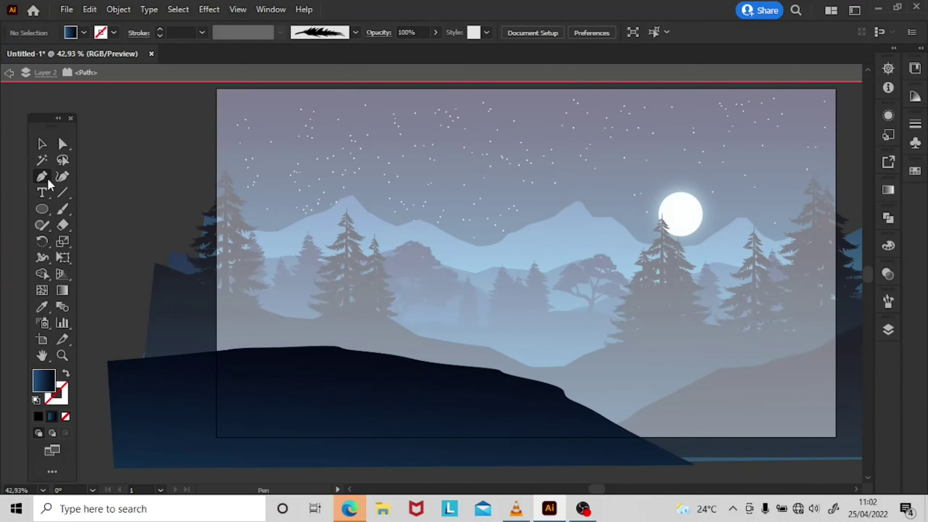
left_click(200, 365)
left_click(258, 316)
left_click(271, 283)
left_click(285, 249)
left_click(280, 199)
left_click_drag(212, 174, 231, 172)
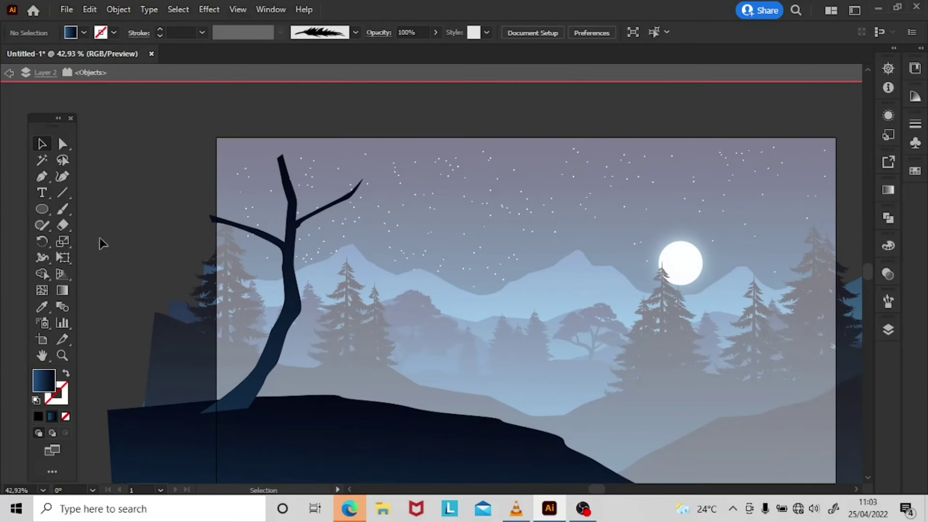
Pen a closed branch shape extending out to the right from the trunk.
left_click(332, 288)
left_click(372, 258)
left_click(401, 238)
left_click(380, 255)
left_click(354, 274)
left_click(295, 300)
left_click(181, 156, "ctrl")
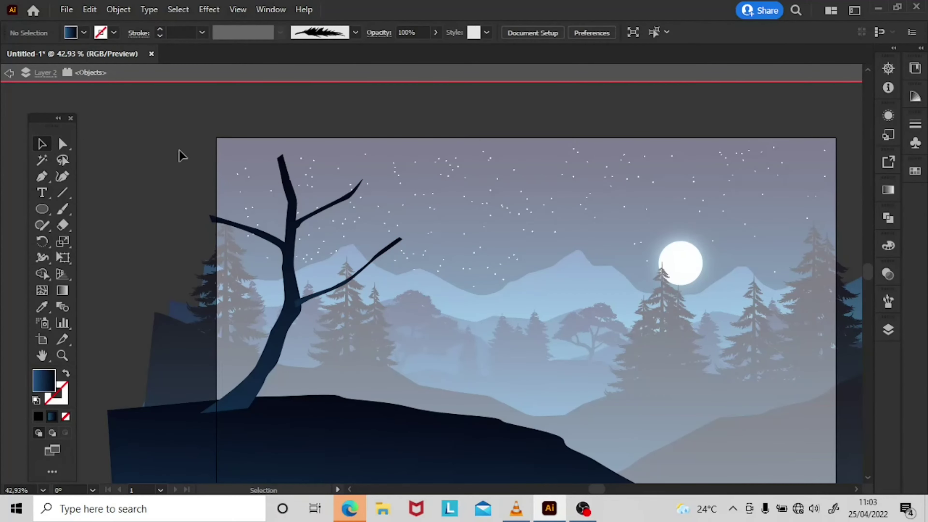
Paint leafy foliage strokes spreading the canopy to the right.
left_click(62, 210)
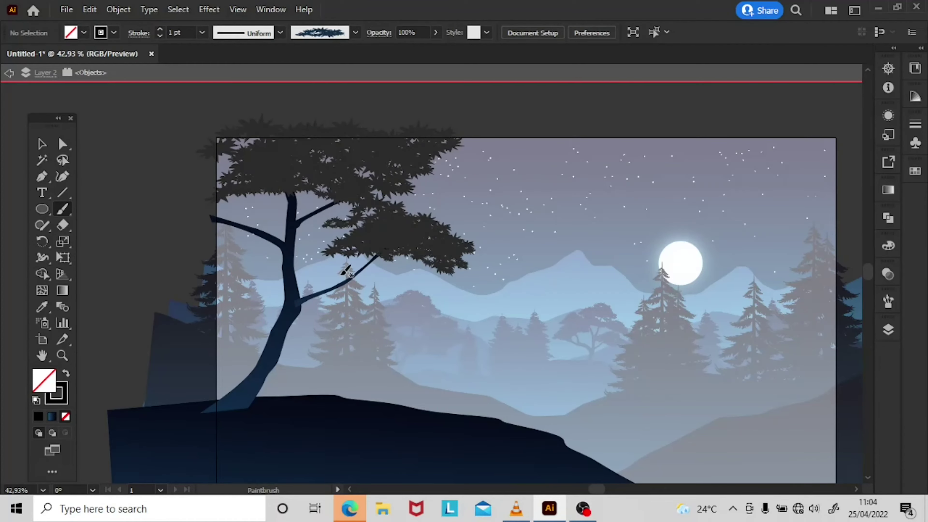
scroll(512, 266, "down", 1)
left_click_drag(503, 159, 443, 121)
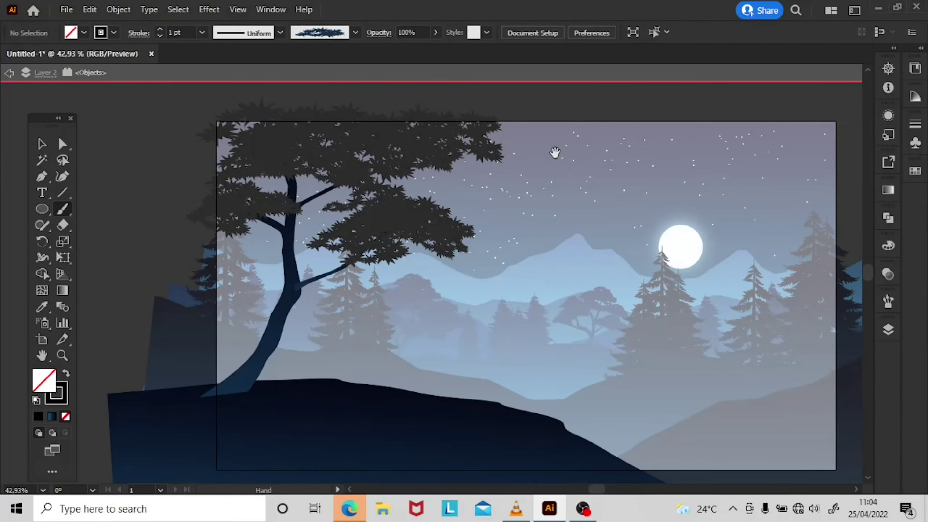
mouse_move(555, 152)
left_mouse_down()
mouse_move(503, 123)
mouse_move(504, 144)
left_mouse_up()
mouse_move(425, 115)
left_mouse_down()
mouse_move(426, 146)
mouse_move(530, 125)
left_mouse_up()
Expand the foliage strokes and unite them into one compound shape, then zoom out.
key("y")
left_click(331, 146)
key("shift+ctrl+F9")
left_click(729, 245)
key("i")
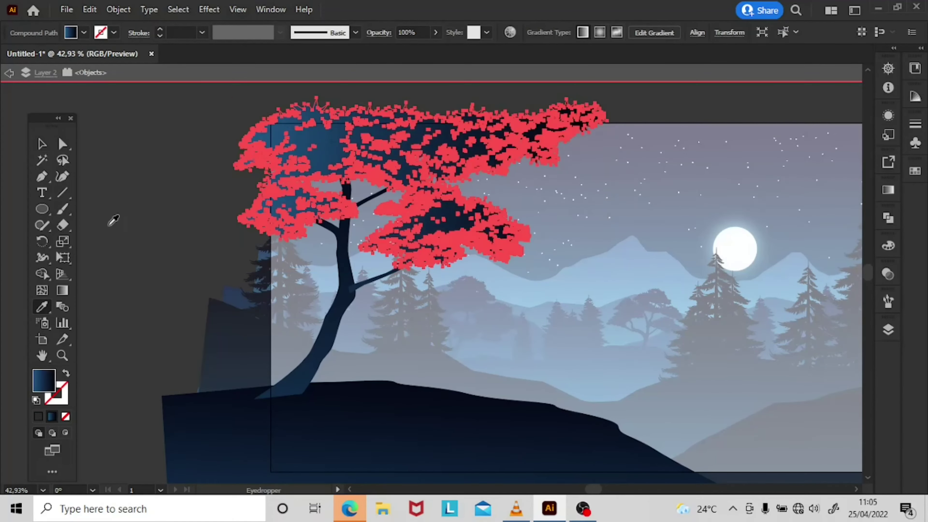
key("v")
left_click(161, 142)
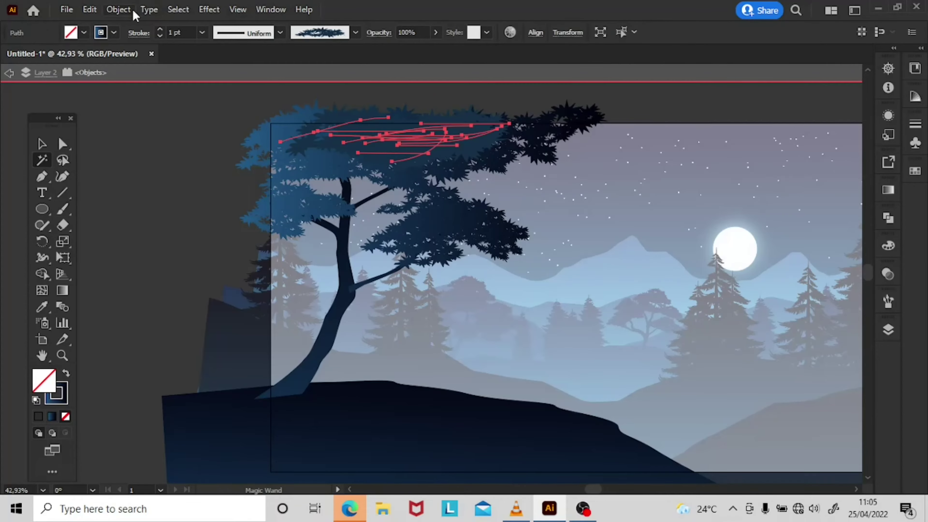
key("ctrl+z")
key("ctrl+minus")
key("ctrl+minus")
key("ctrl+minus")
Zoom in on the landscape and leave the tree's isolation mode.
key("v")
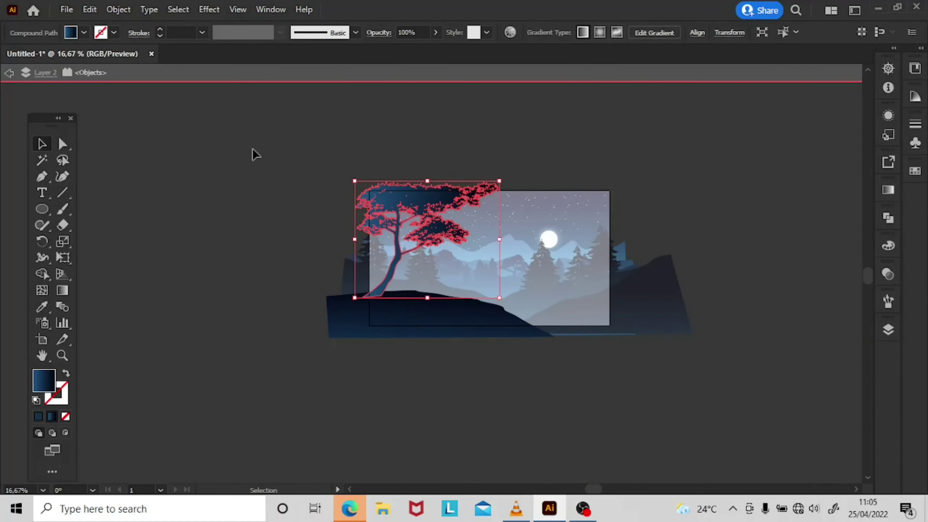
key("z")
left_click_drag(460, 269, 545, 338)
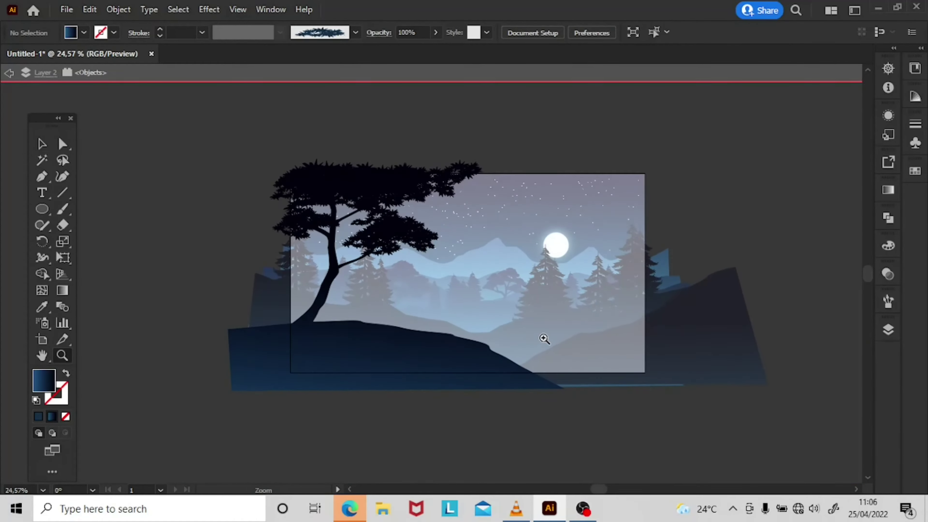
key("v")
key("Escape")
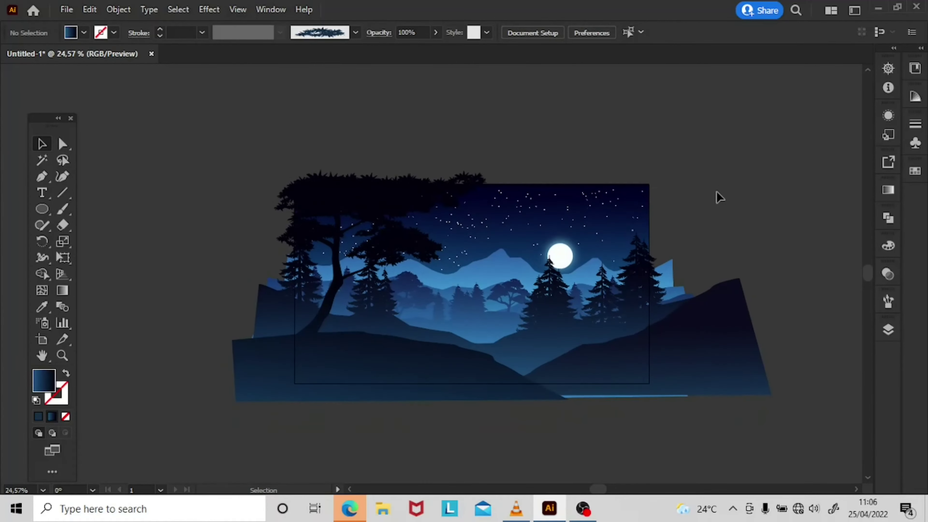
Drag the left foreground hill further left.
left_click(707, 362)
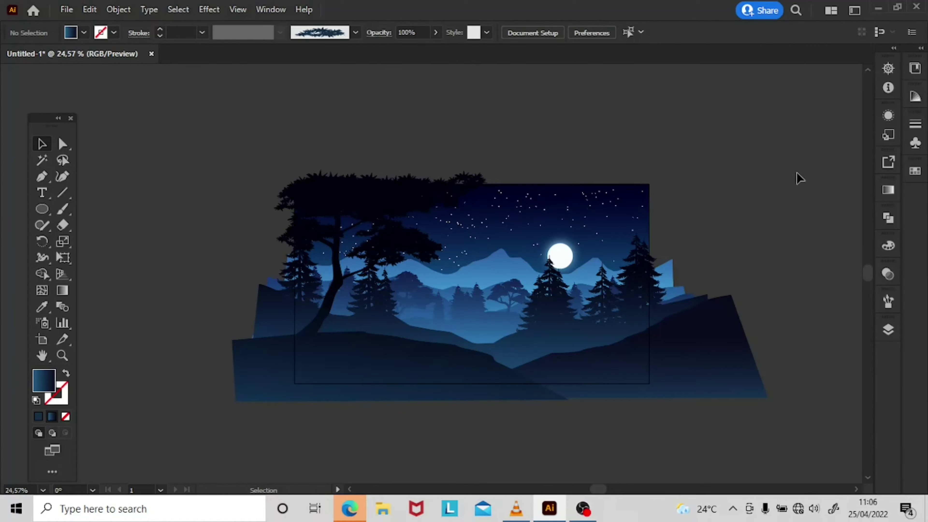
scroll(765, 367, "right", 2)
mouse_move(711, 400)
left_mouse_down()
mouse_move(397, 391)
mouse_move(669, 377)
left_mouse_up()
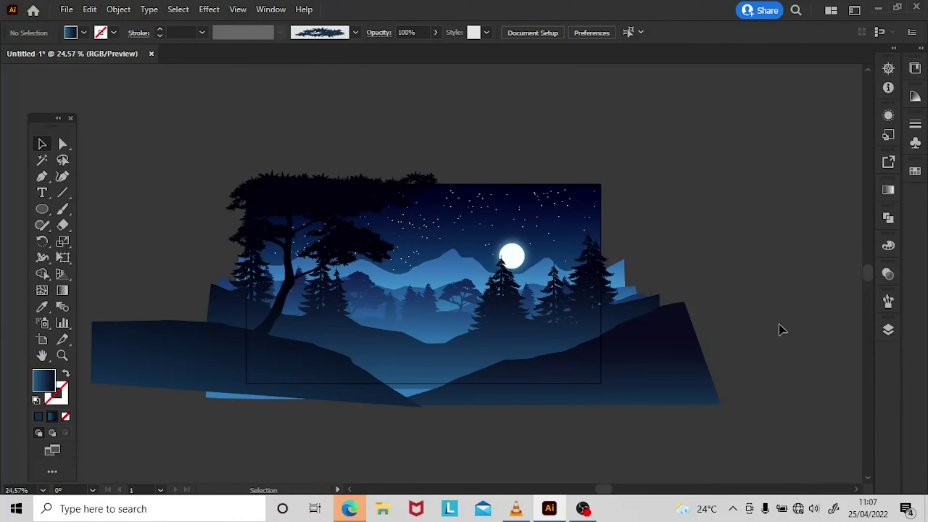
scroll(779, 324, "left", 1)
Select all artwork on Layer 2 and preview it in Recolor Artwork.
left_click(889, 330)
left_click(852, 344)
left_click(510, 32)
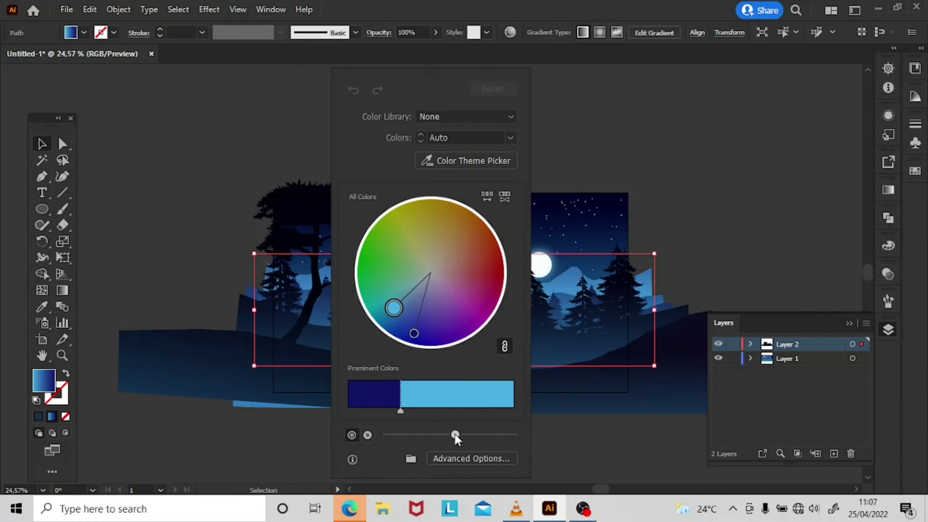
left_click(694, 288)
Adjust a stop of the sky rectangle's gradient on Layer 1.
key("g")
left_click(457, 241)
left_click(713, 183)
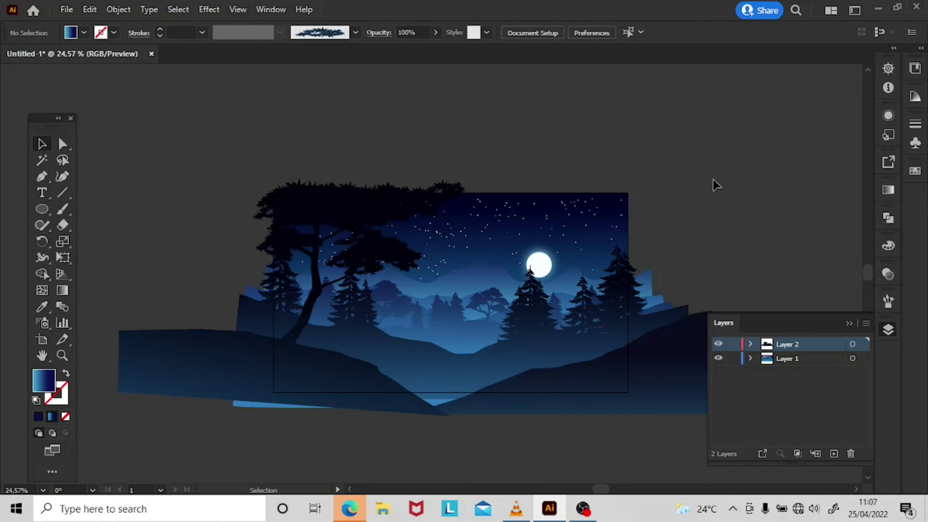
scroll(872, 398, "down", 1)
left_click(750, 358)
left_click(853, 387)
left_click(450, 263)
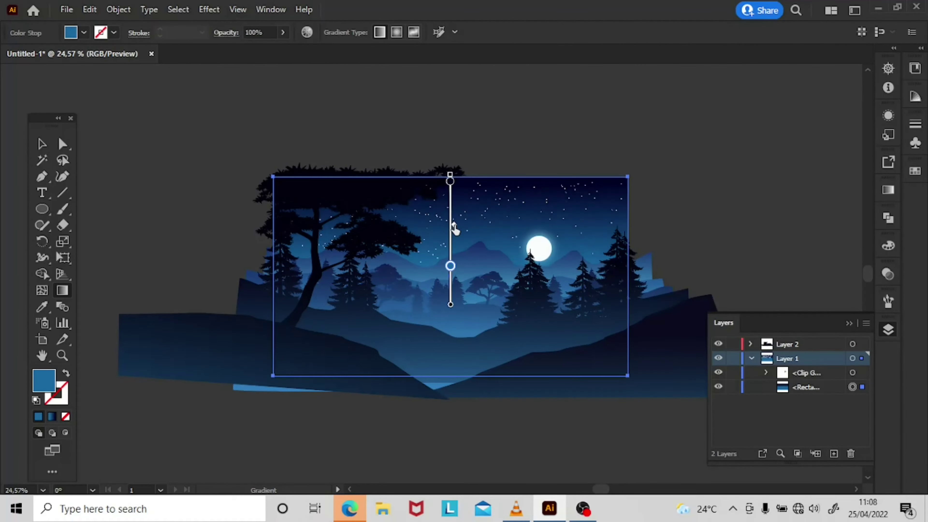
key("v")
left_click(663, 280)
Recolour a mid-ground hill path and inspect its gradient.
left_click(715, 290)
left_click(510, 33)
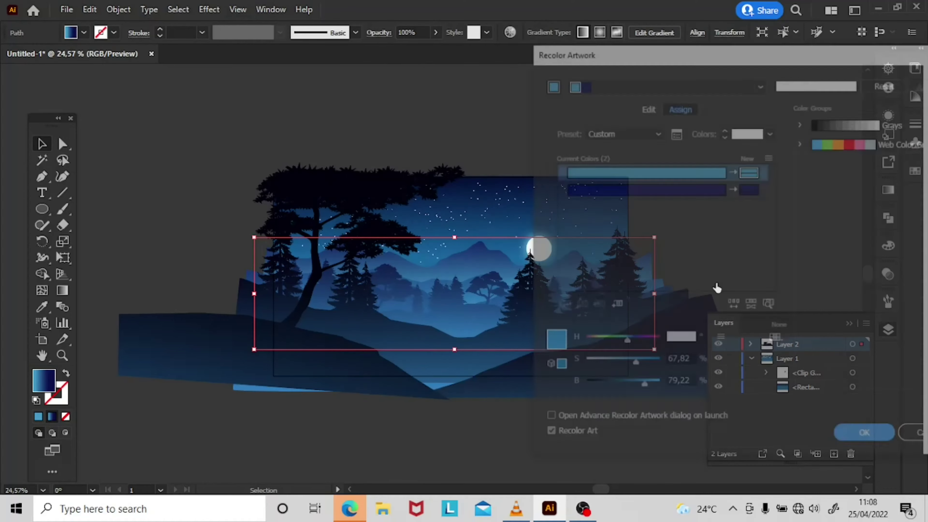
key("Return")
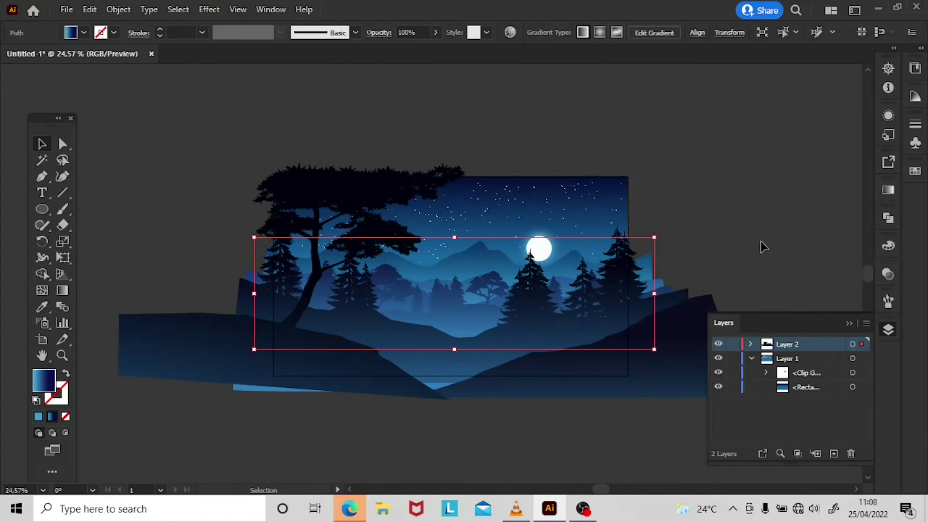
left_click(760, 245)
left_click(643, 290)
left_click(732, 172)
Recolour another mid-ground scenery path and check its gradient.
left_click(644, 290)
left_click(511, 32)
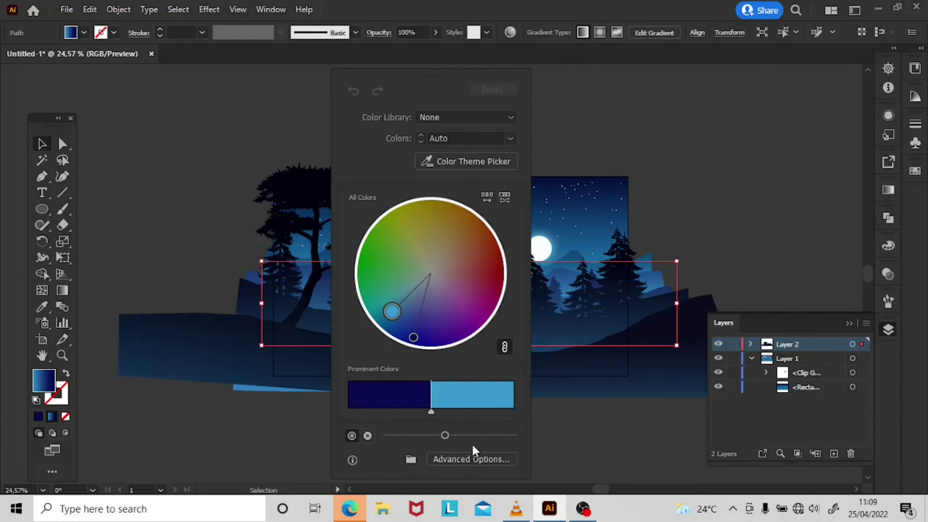
key("g")
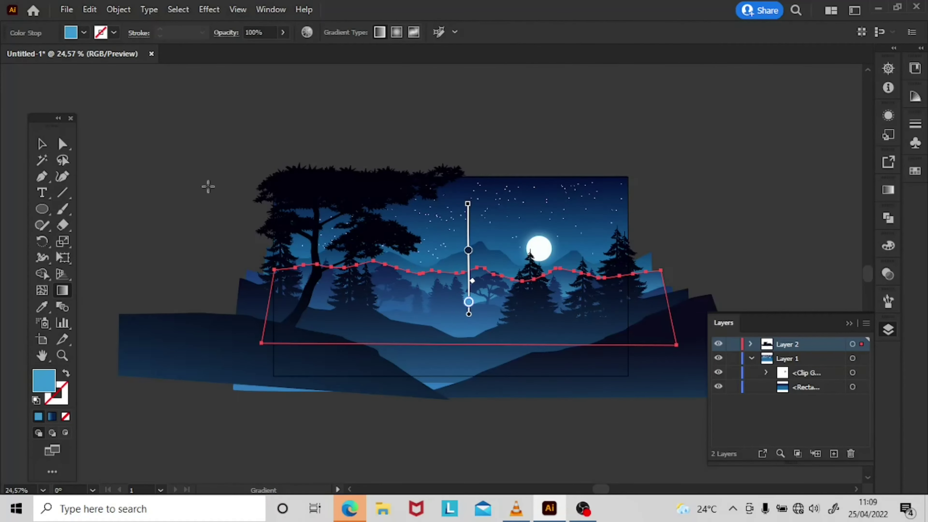
key("v")
left_click(823, 301)
Select the trees and hills together and apply a recolour to them.
left_click_drag(822, 300, 686, 259)
left_click(476, 327, "shift")
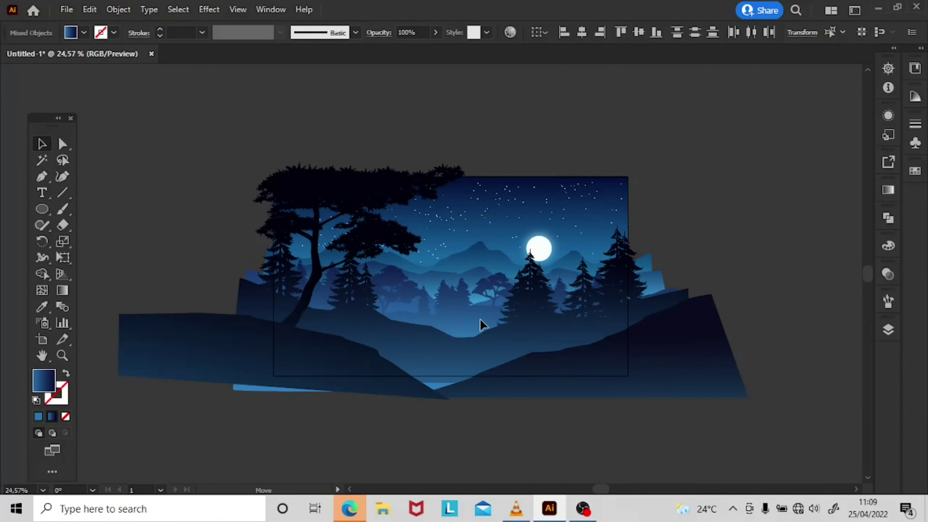
left_click(510, 32)
left_click(758, 253)
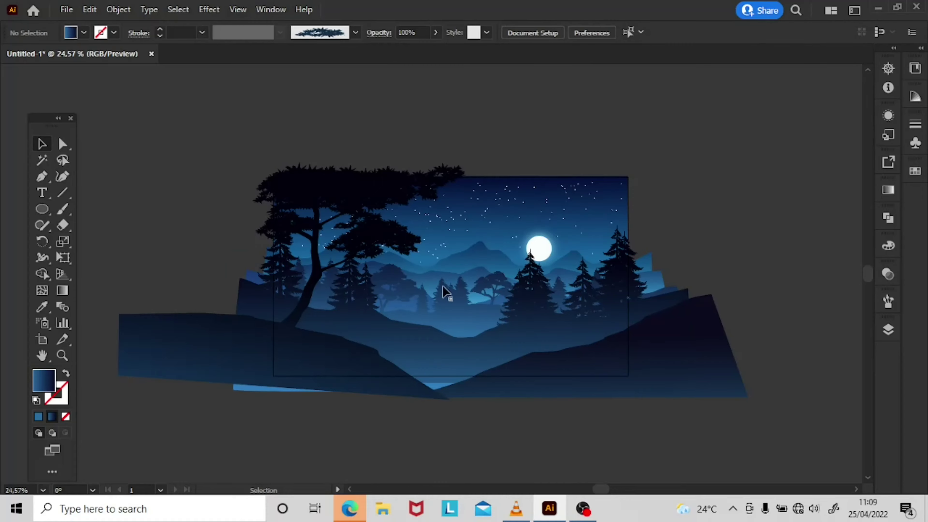
left_click(526, 406)
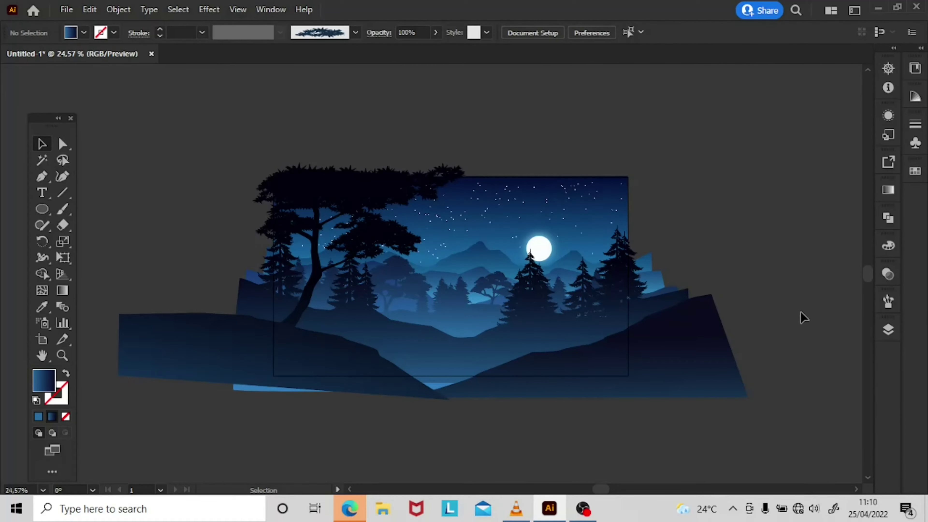
Recolour the mid-ground tree group using the advanced Recolor Artwork settings.
left_click(616, 264)
left_click(510, 32)
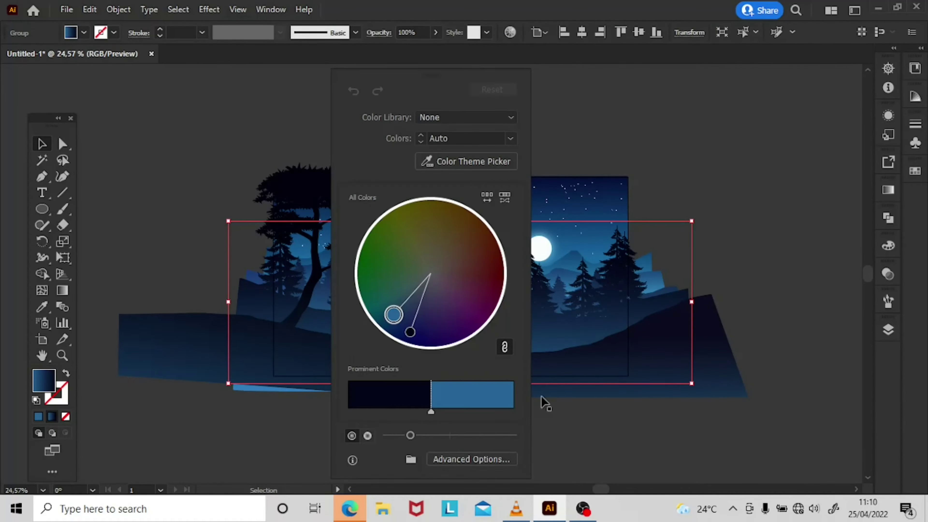
left_click(471, 460)
key("Return")
left_click(788, 316)
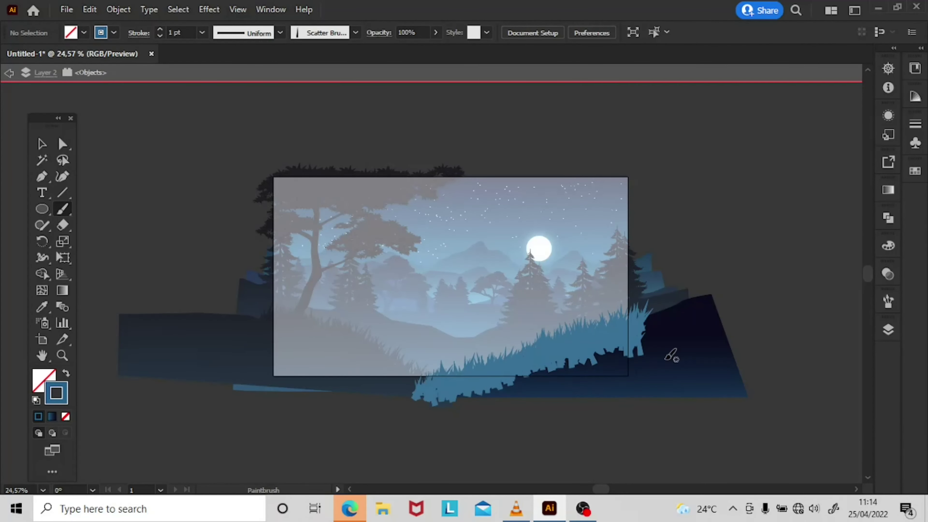
Run a bottom-to-top gradient across the grass tufts so they blend into the hill.
left_click(579, 346)
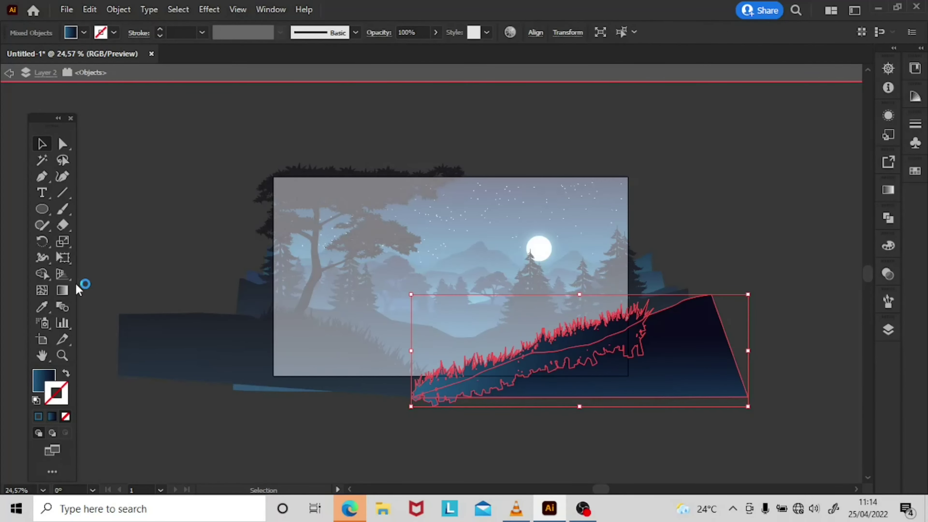
left_click_drag(612, 460, 606, 320)
key("v")
left_click(811, 246)
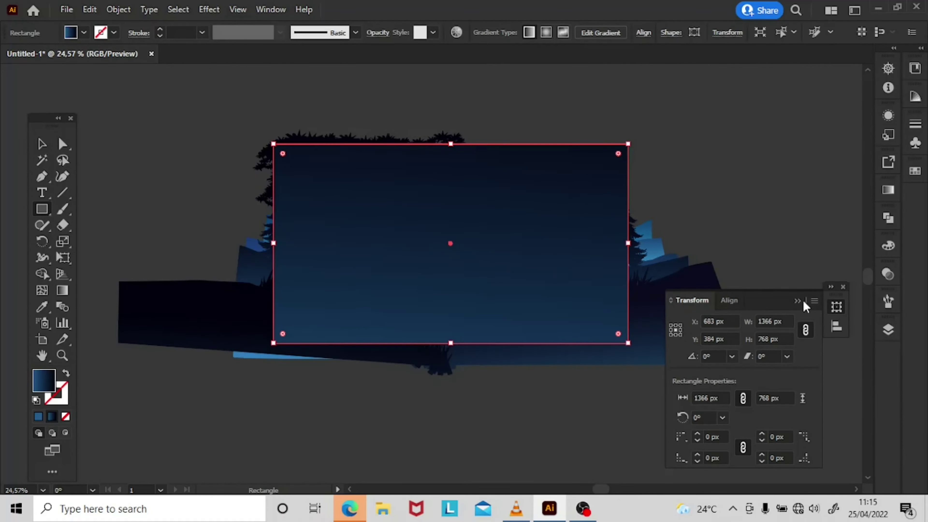
Clip all artwork to the 1366 × 768 rectangle and fit the artboard in the window.
key("ctrl+7")
left_click(679, 333)
key("ctrl+0")
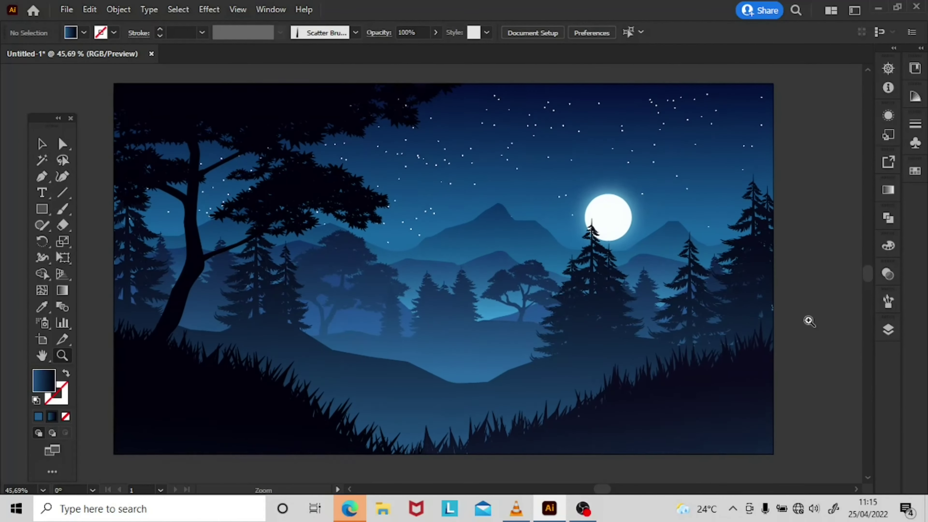